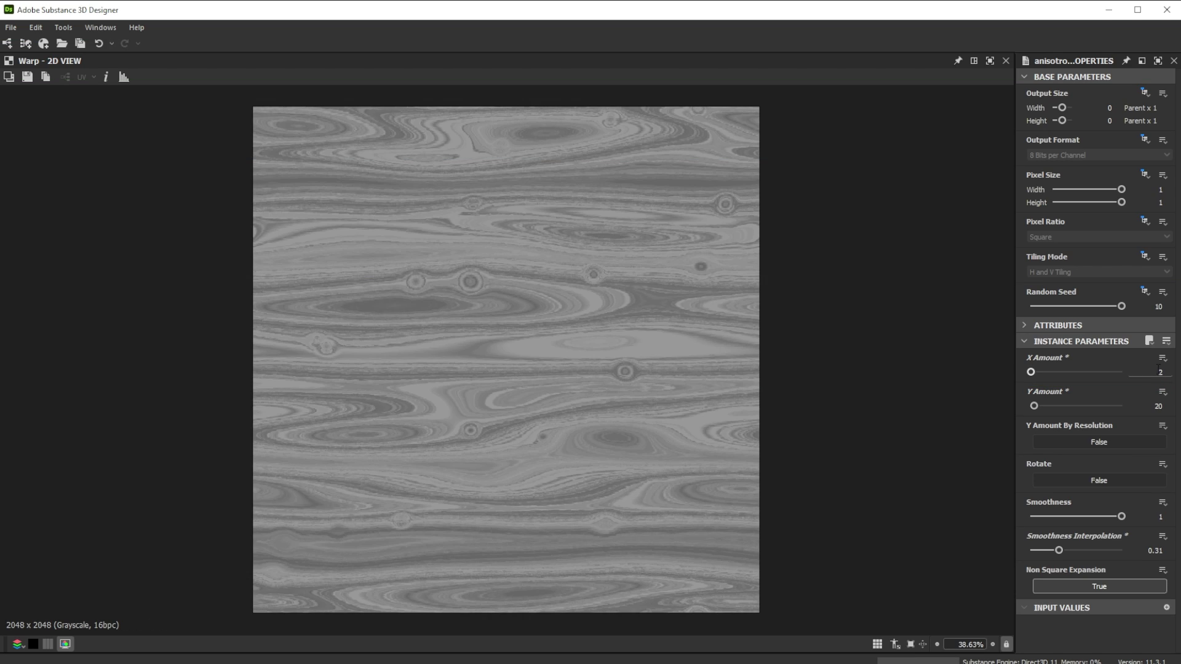
Try a much higher anisotropic noise Y Amount, then undo it back to 20.
{"action": "left_click_drag", "start_coordinate": [1033, 406], "coordinate": [1049, 411]}
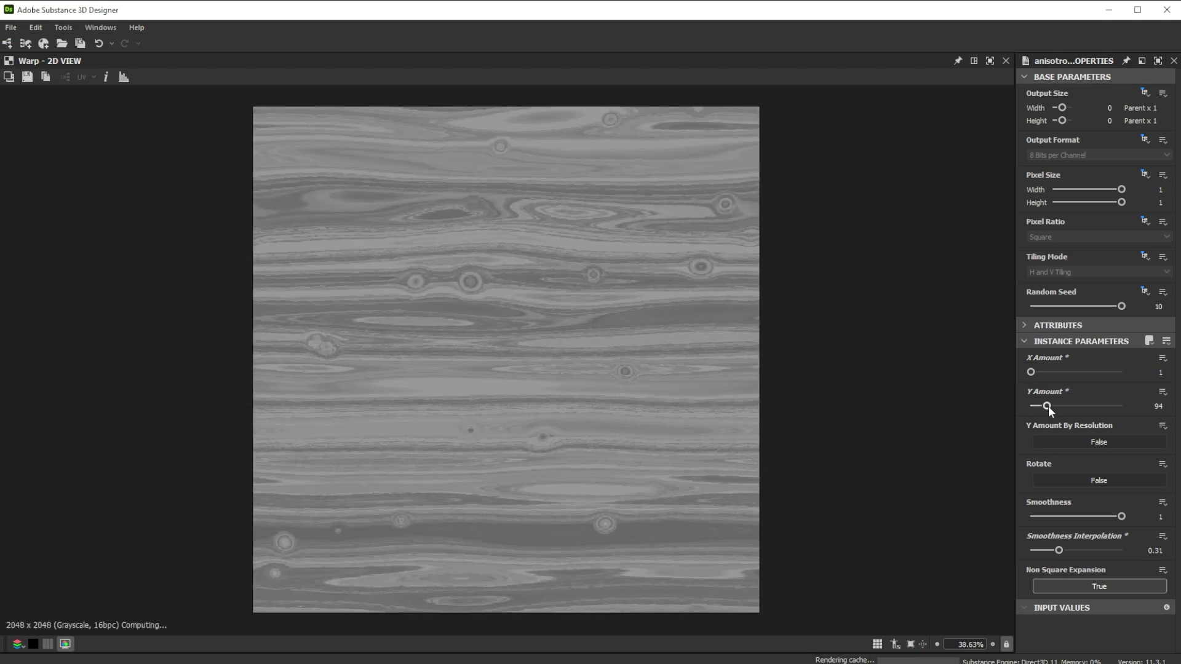
{"action": "key", "text": "ctrl+z"}
Lower the anisotropic noise Smoothness to 0.63.
{"action": "left_click_drag", "start_coordinate": [1121, 516], "coordinate": [1087, 516]}
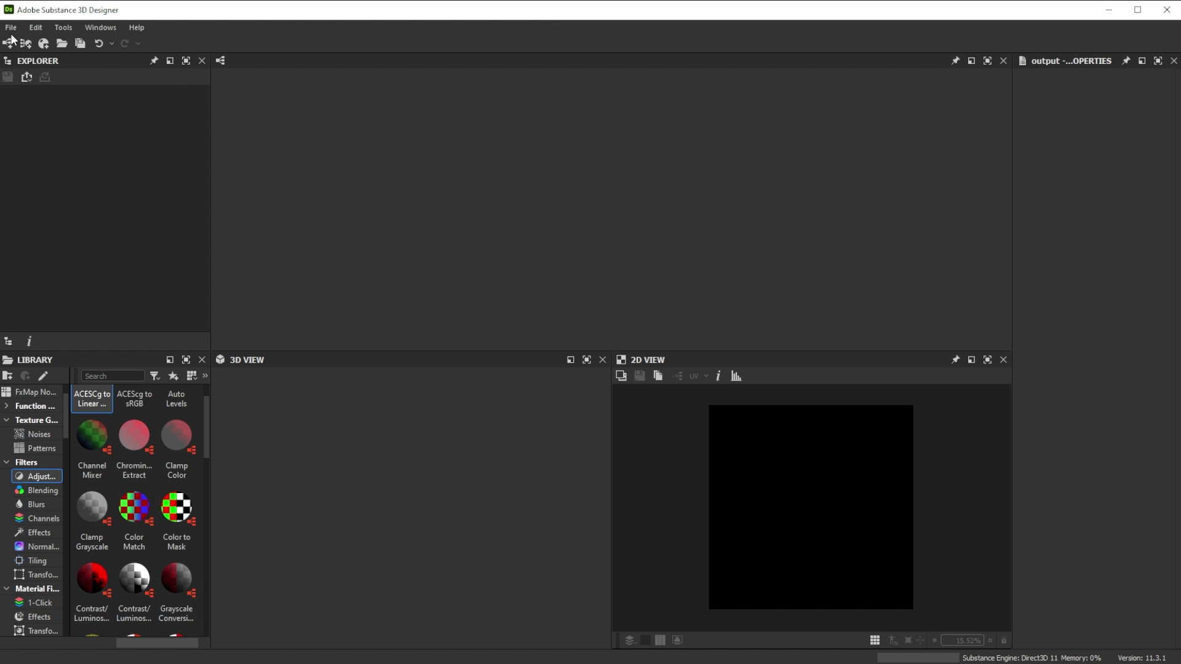
Create a new Substance graph, close the 3D View and move the 2D view left.
{"action": "left_click", "coordinate": [11, 27]}
{"action": "mouse_move", "coordinate": [24, 43]}
{"action": "left_click", "coordinate": [209, 43]}
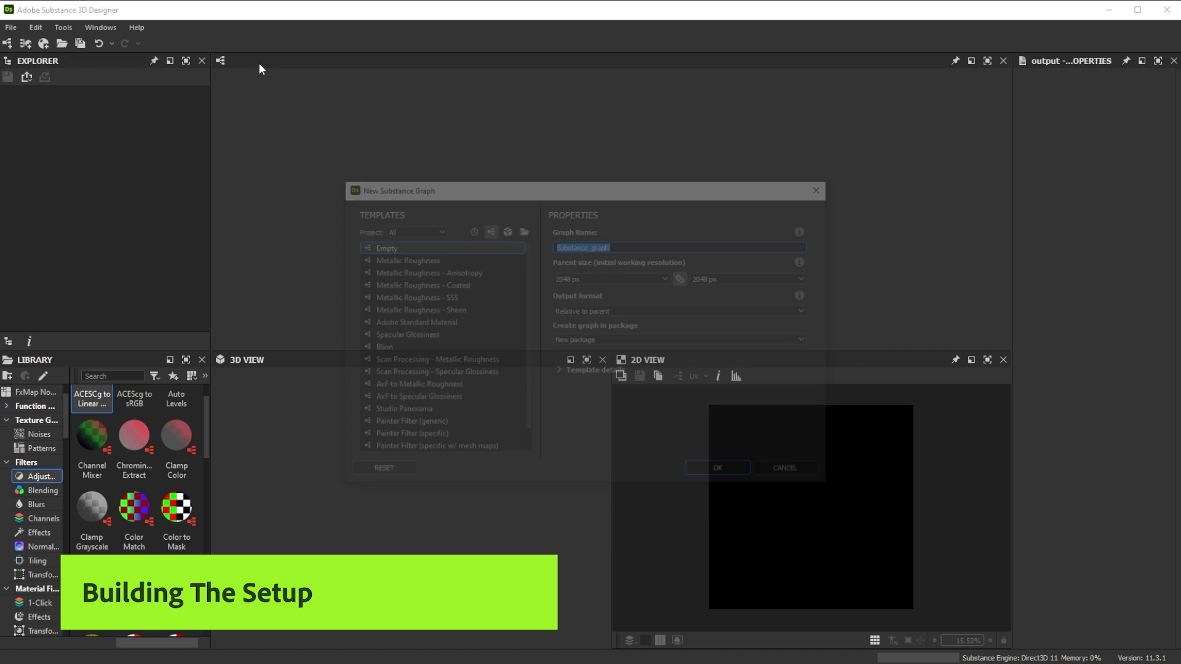
{"action": "left_click", "coordinate": [707, 475]}
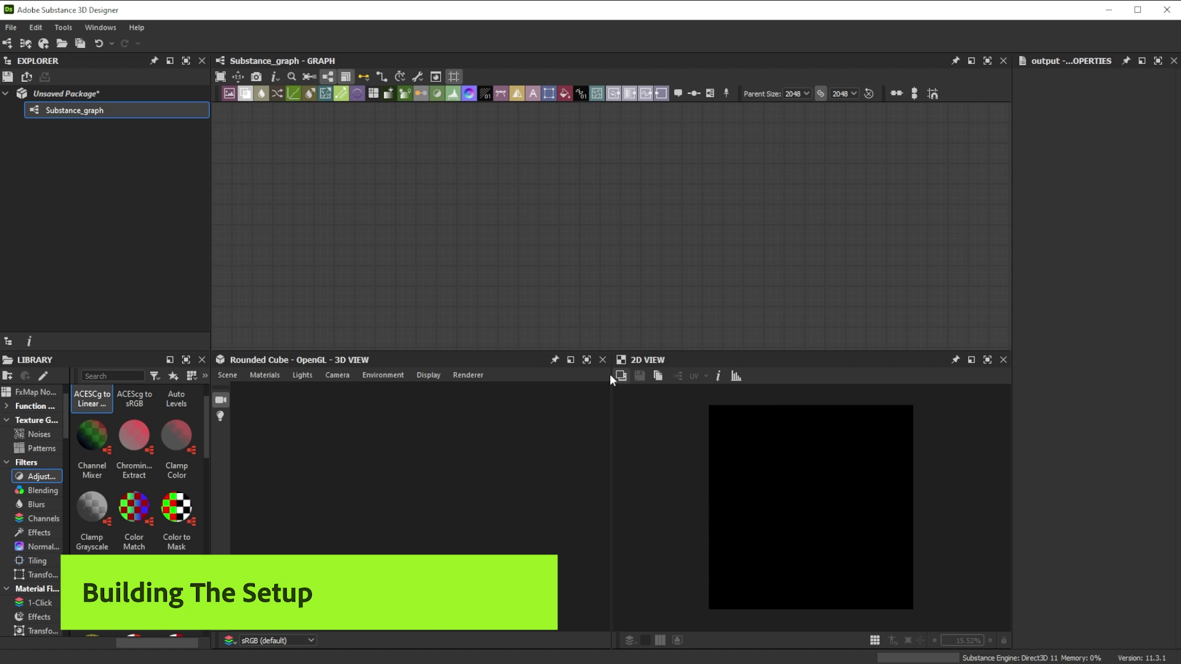
{"action": "left_click", "coordinate": [602, 360]}
{"action": "left_click_drag", "start_coordinate": [625, 363], "coordinate": [153, 356]}
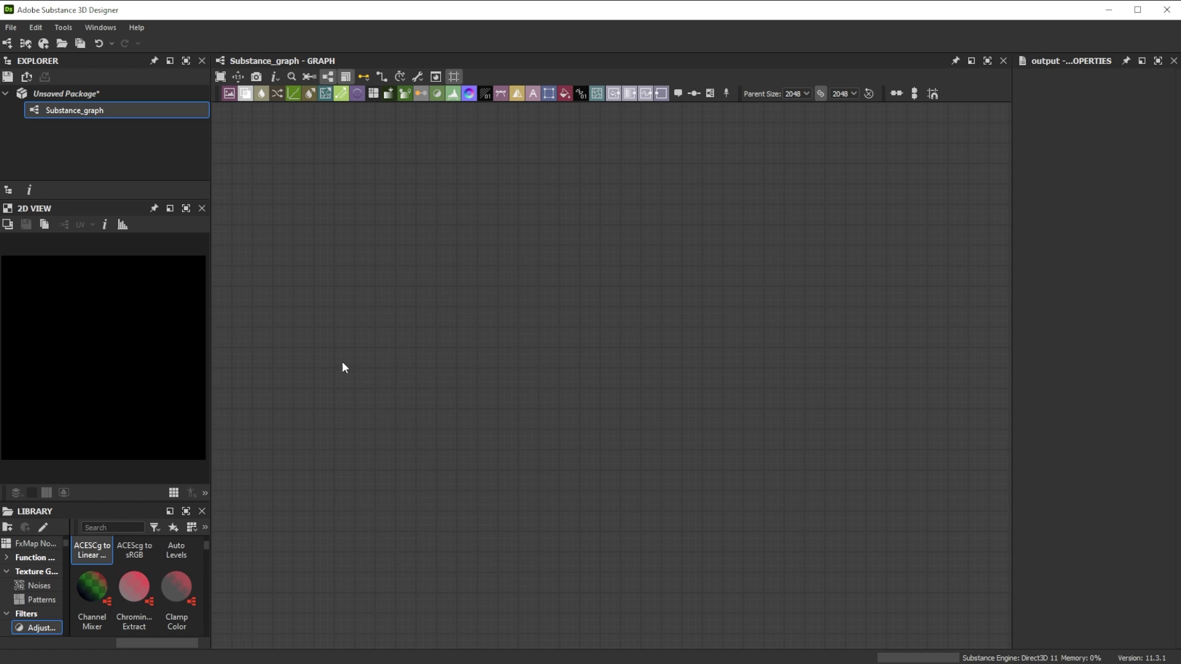
Add an Anisotropic Noise with X Amount 1, Y Amount 20 and Random Seed 10.
{"action": "key", "text": "space"}
{"action": "type", "text": "ani"}
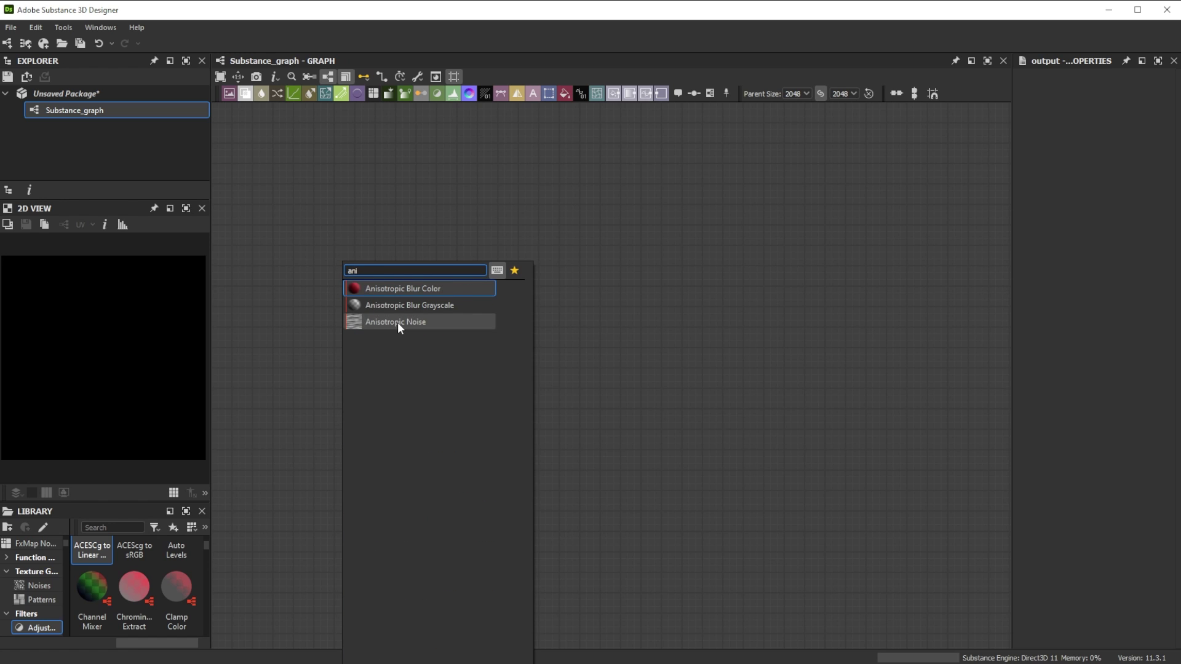
{"action": "left_click", "coordinate": [397, 321]}
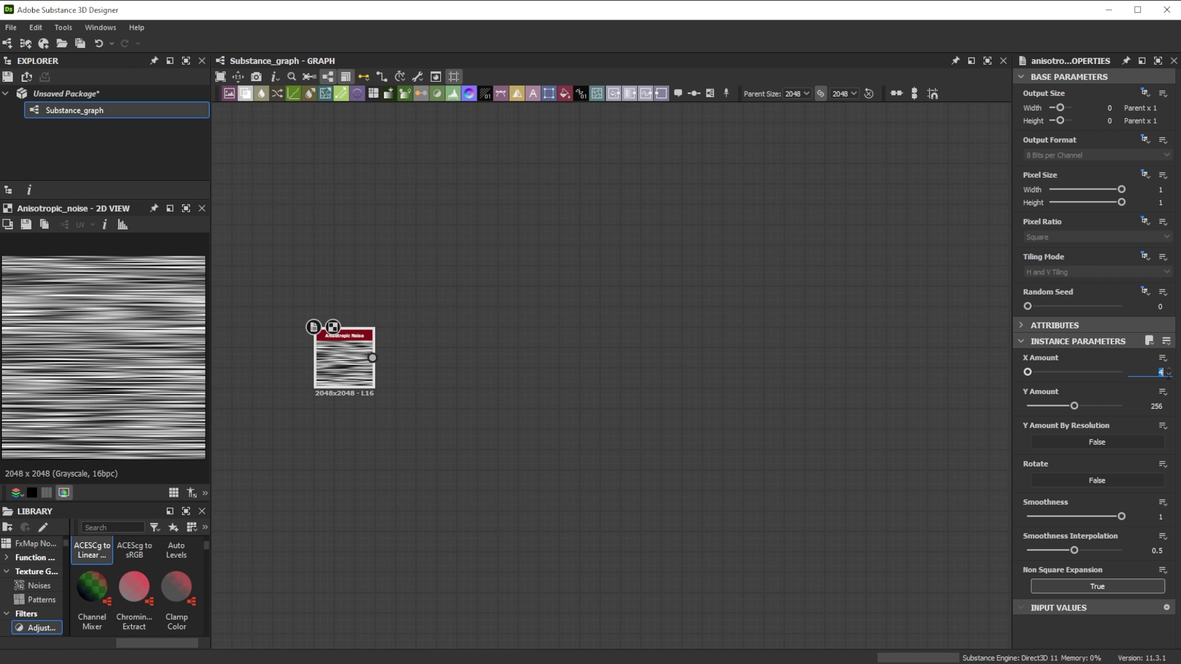
{"action": "type", "text": "1"}
{"action": "key", "text": "Return"}
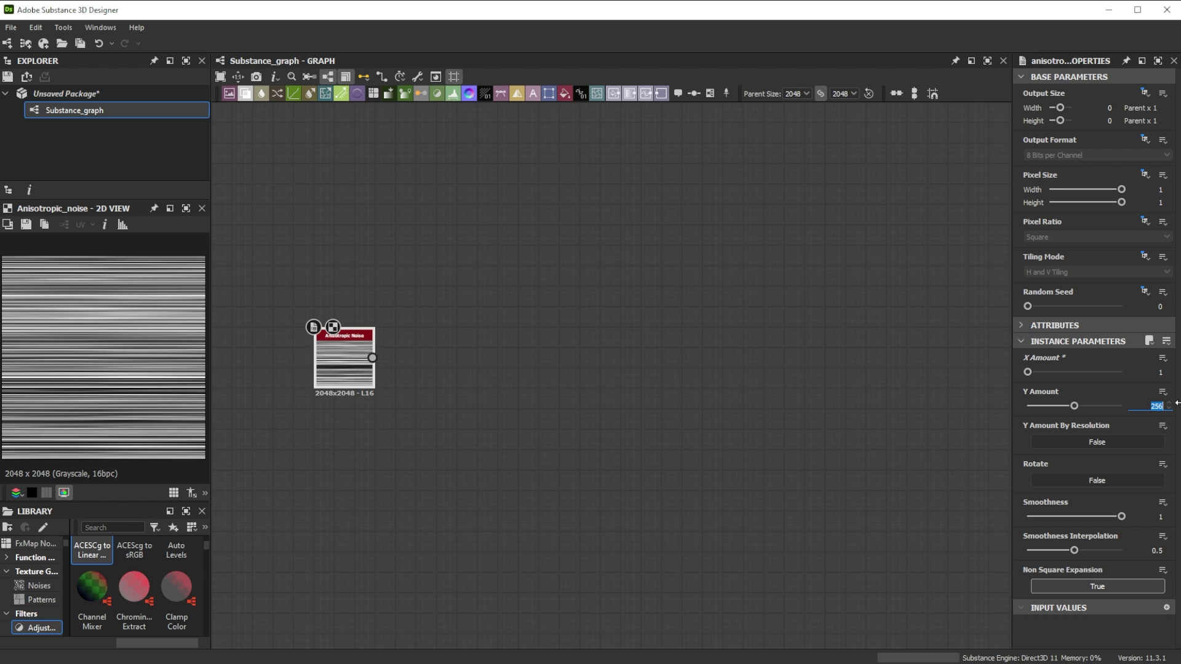
{"action": "type", "text": "20"}
{"action": "key", "text": "Return"}
{"action": "key", "text": "Tab"}
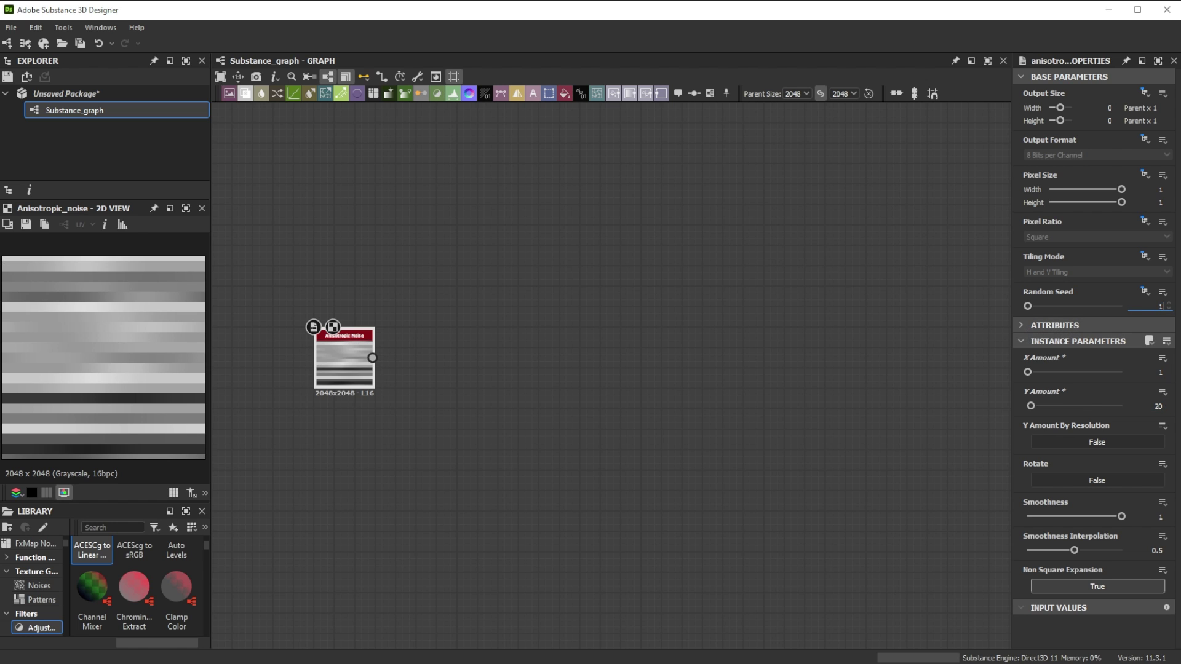
{"action": "key", "text": "Return"}
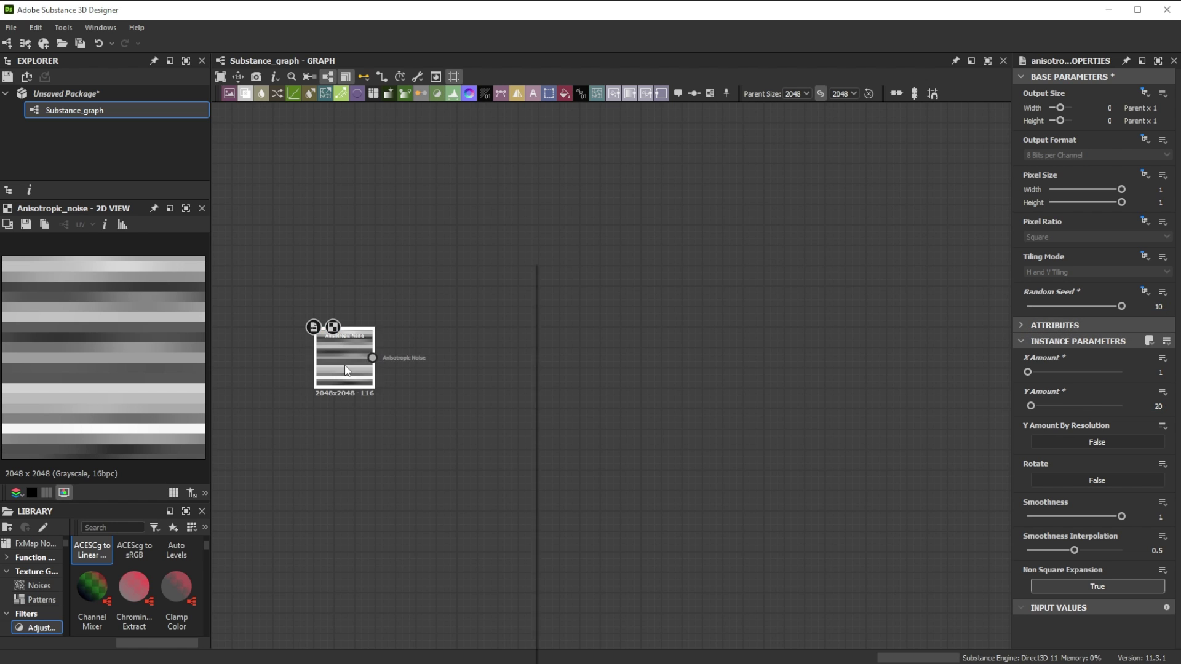
Add a Blur HQ Grayscale node after the noise.
{"action": "key", "text": "space"}
{"action": "type", "text": "blu"}
{"action": "left_click", "coordinate": [404, 323]}
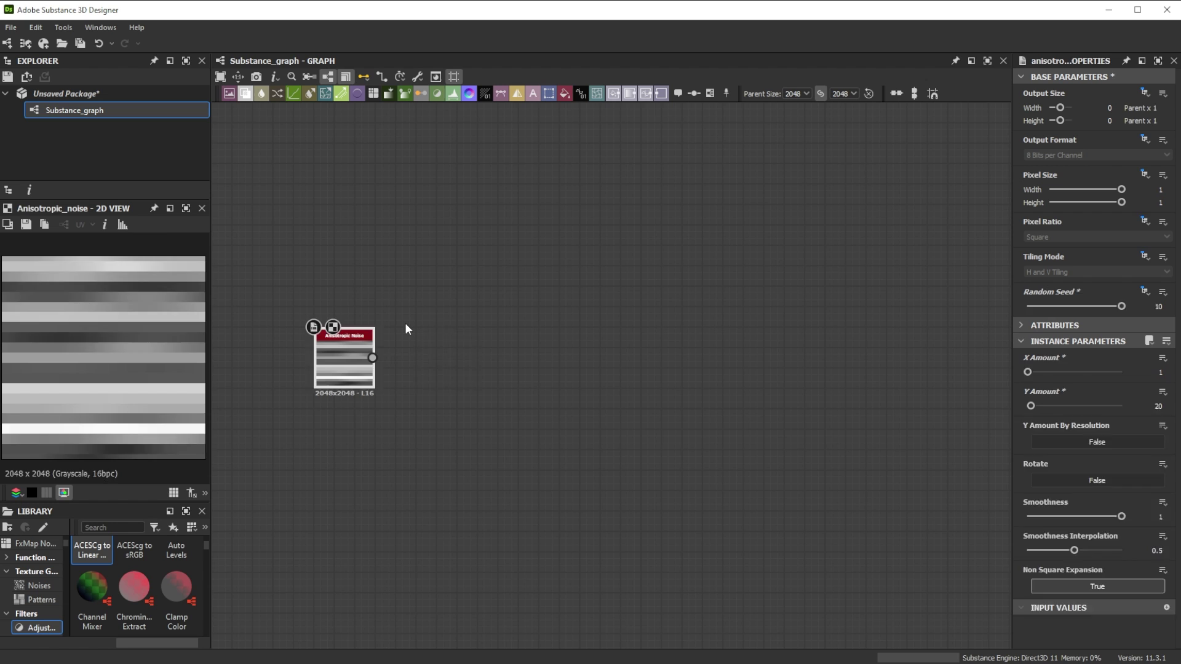
Set the blur Intensity to 8 and add a Tile Generator node.
{"action": "type", "text": "8"}
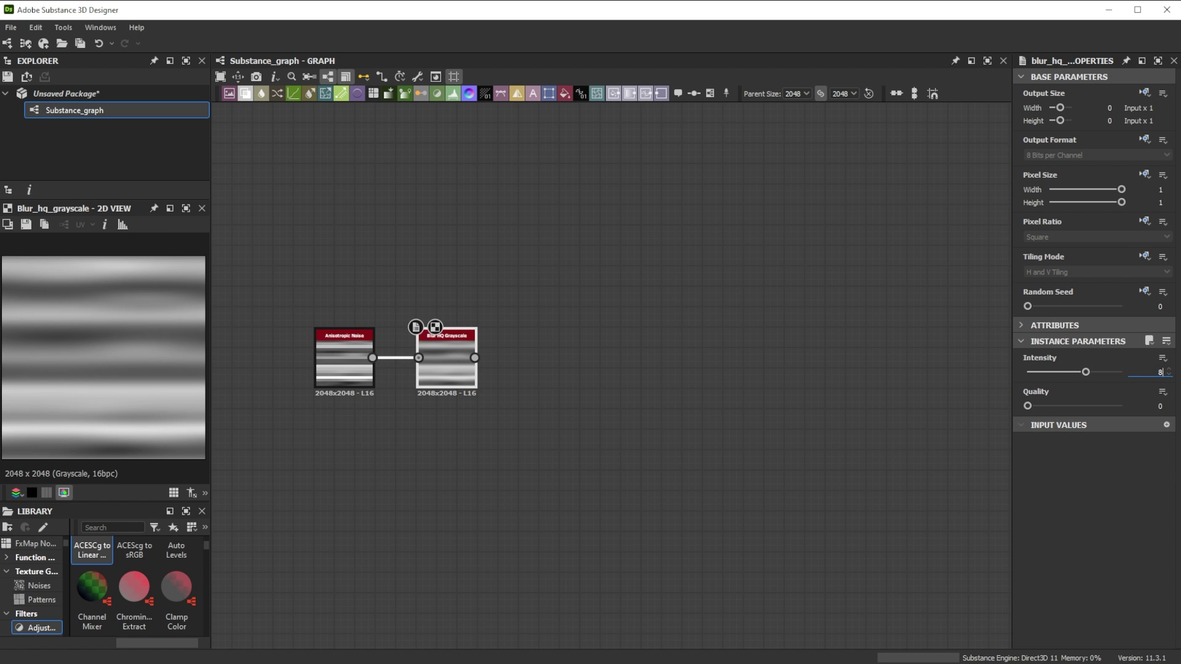
{"action": "key", "text": "Return"}
{"action": "key", "text": "space"}
{"action": "type", "text": "til"}
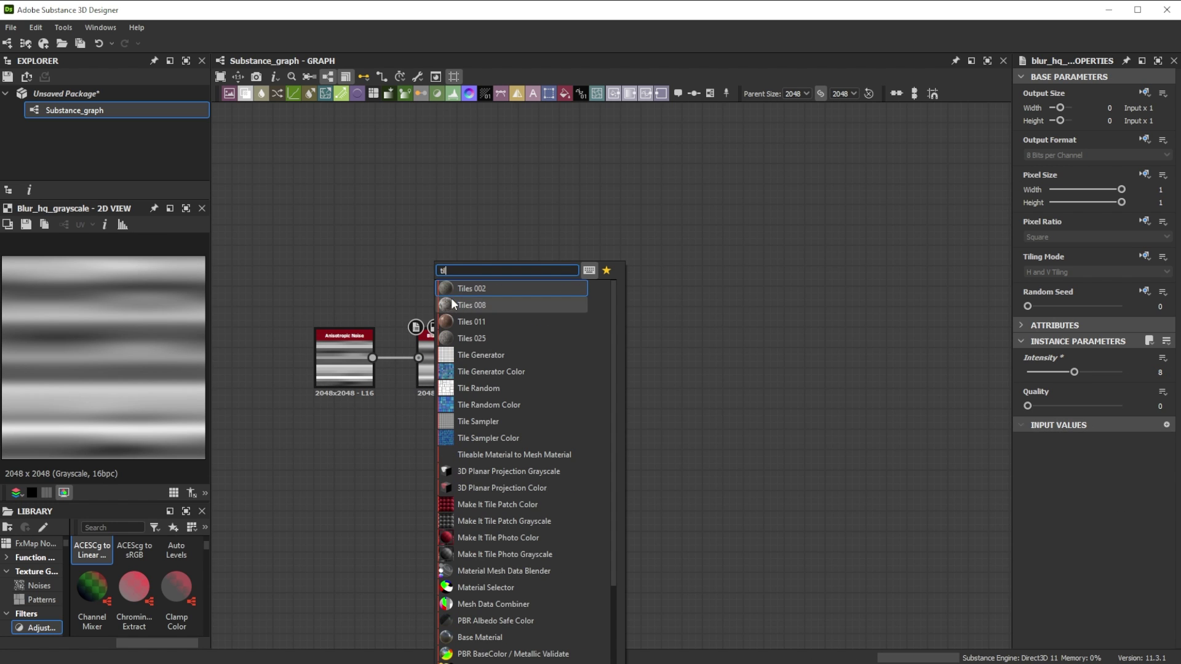
{"action": "left_click", "coordinate": [477, 354]}
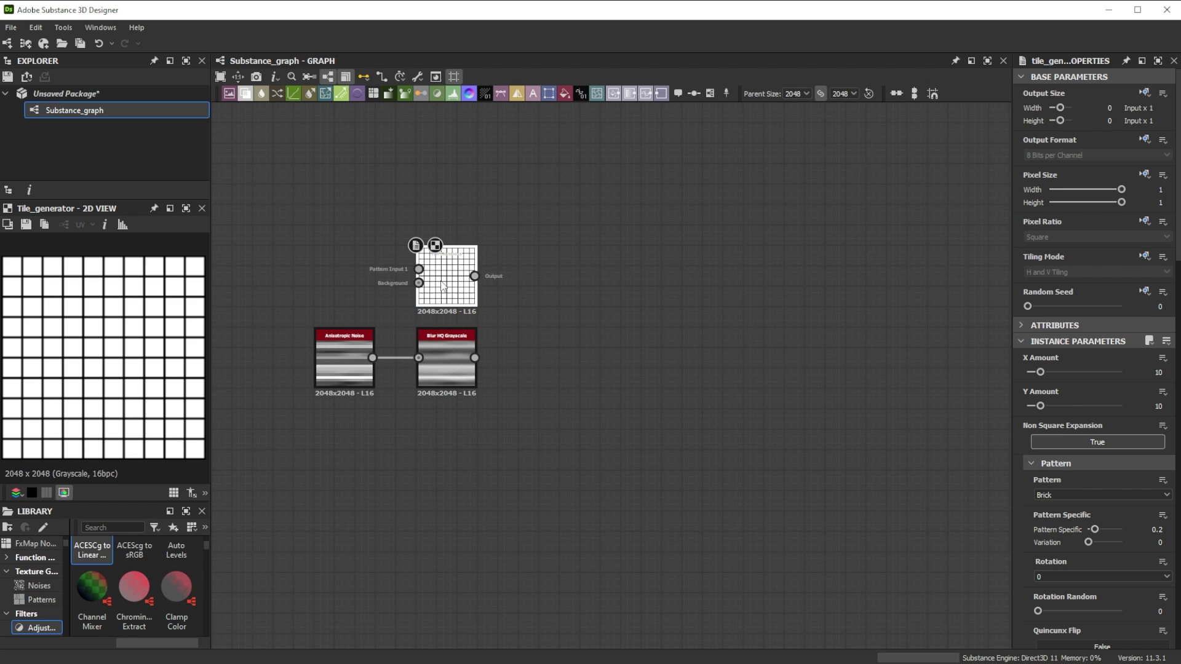
Switch the Tile Generator pattern to Bell with a Y Amount of 5.
{"action": "left_click", "coordinate": [1056, 495]}
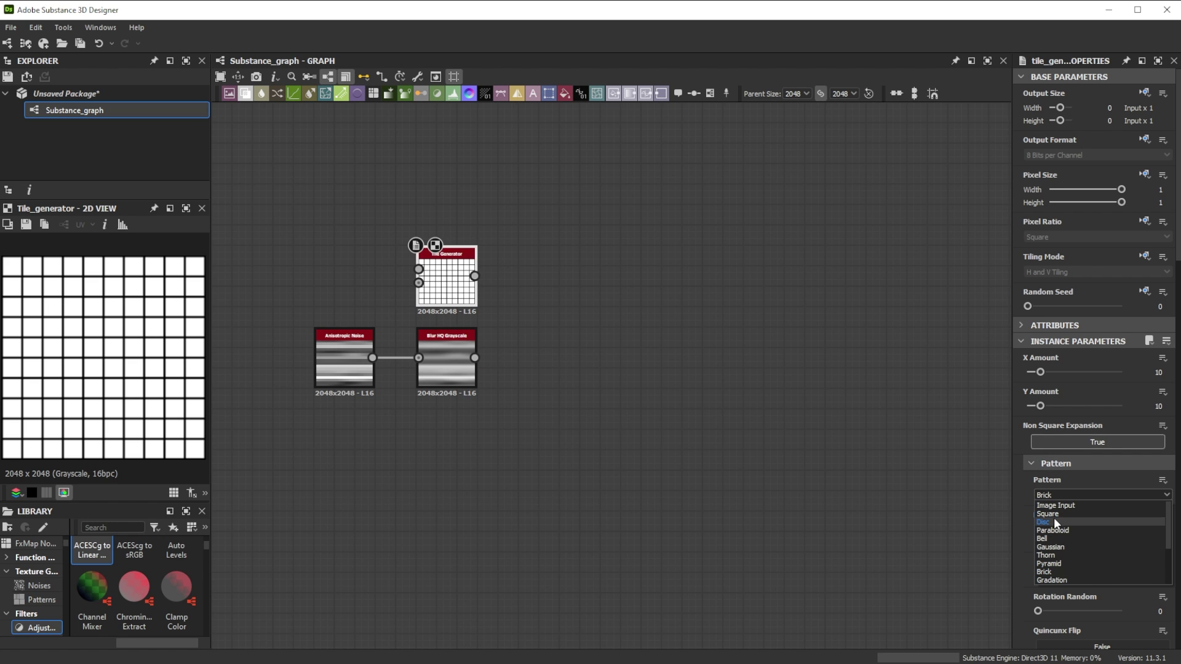
{"action": "left_click", "coordinate": [1054, 537]}
{"action": "scroll", "coordinate": [1028, 505], "scroll_direction": "down", "scroll_amount": 3}
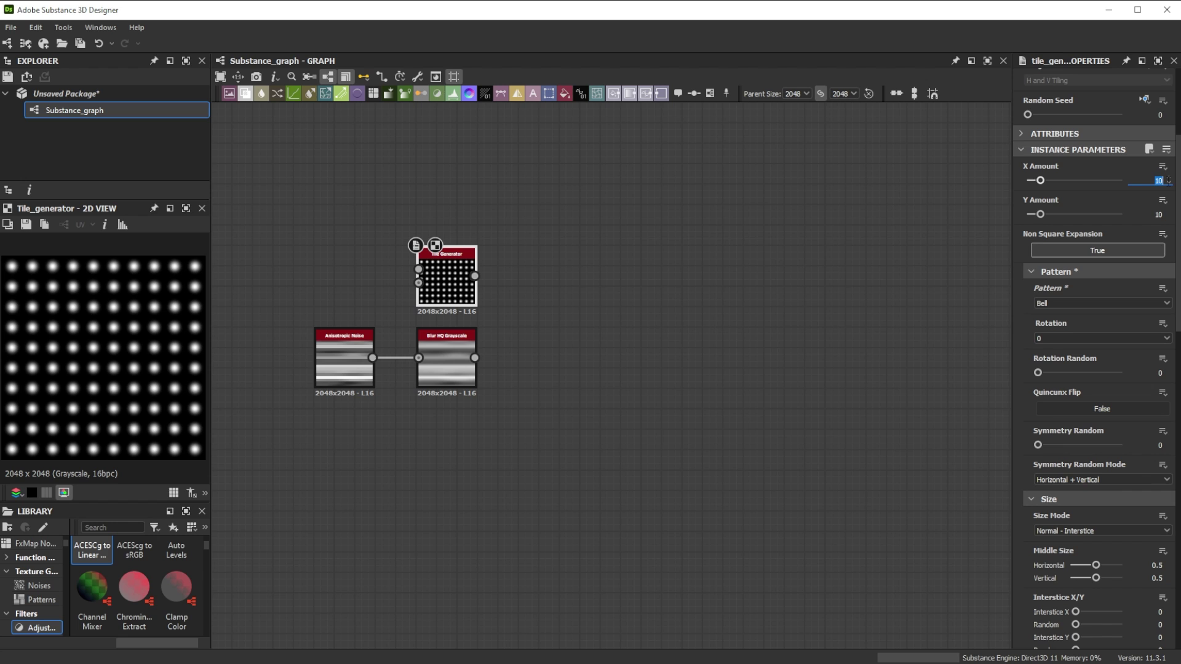
{"action": "double_click", "coordinate": [1158, 215]}
{"action": "type", "text": "5"}
{"action": "key", "text": "Return"}
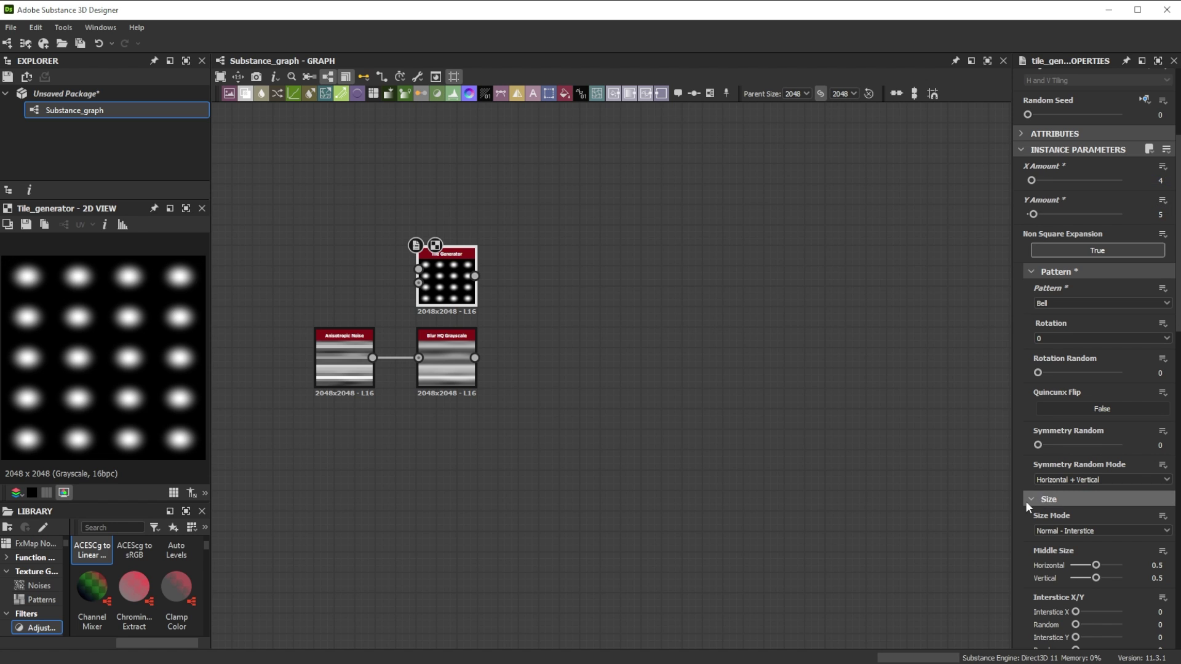
Set tile Scale 0.6, Scale Random 0.5, Position Random 1 and Luminance Random 0.5.
{"action": "scroll", "coordinate": [1021, 503], "scroll_direction": "down", "scroll_amount": 2}
{"action": "type", "text": "0"}
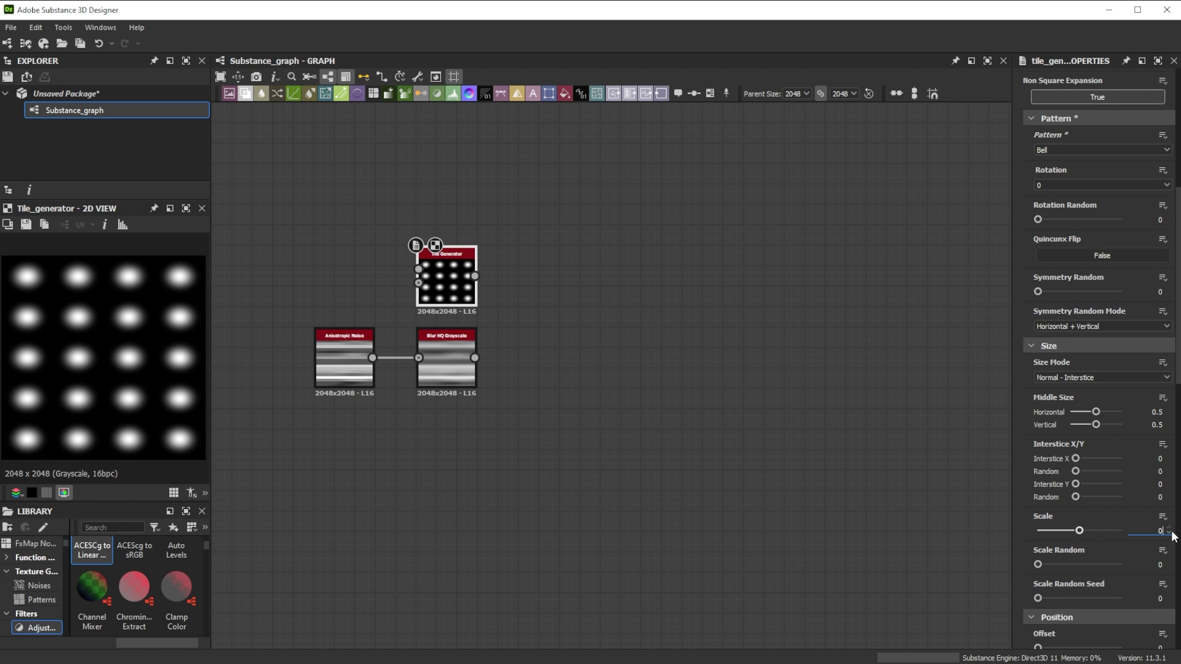
{"action": "type", "text": ".6"}
{"action": "key", "text": "Return"}
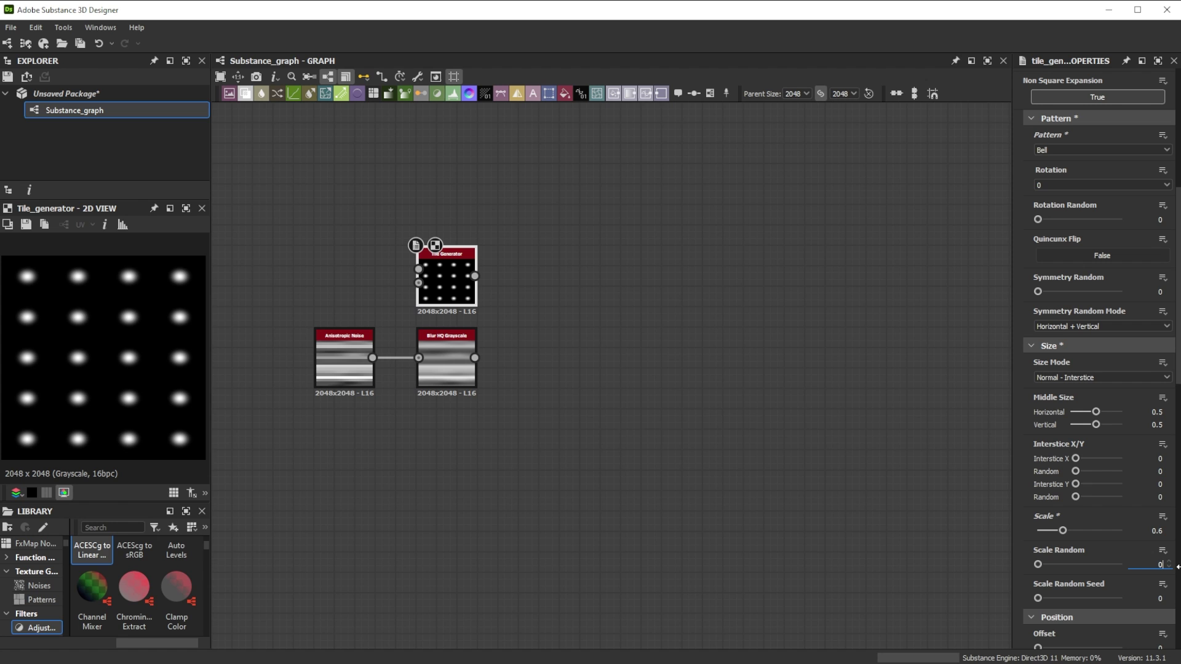
{"action": "type", "text": "0.5"}
{"action": "key", "text": "Return"}
{"action": "scroll", "coordinate": [1104, 527], "scroll_direction": "down", "scroll_amount": 4}
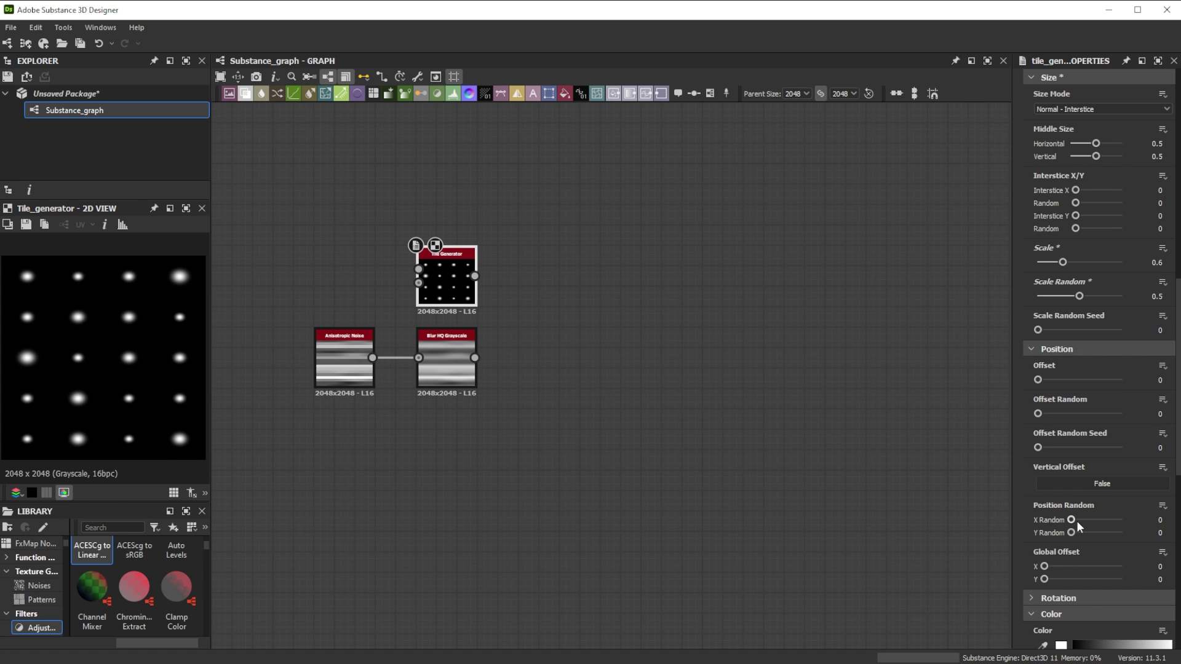
{"action": "left_click_drag", "start_coordinate": [1072, 525], "coordinate": [1175, 541]}
{"action": "scroll", "coordinate": [1114, 557], "scroll_direction": "down", "scroll_amount": 4}
{"action": "left_click", "coordinate": [1159, 509]}
{"action": "type", "text": "0."}
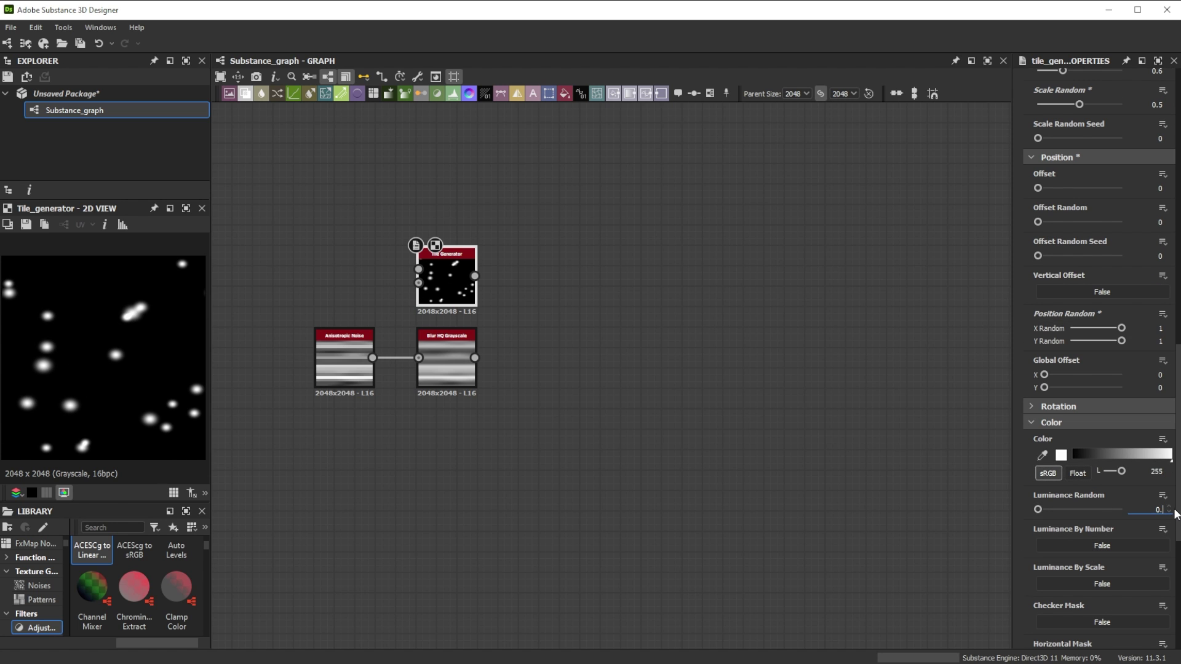
{"action": "type", "text": "5"}
{"action": "key", "text": "Return"}
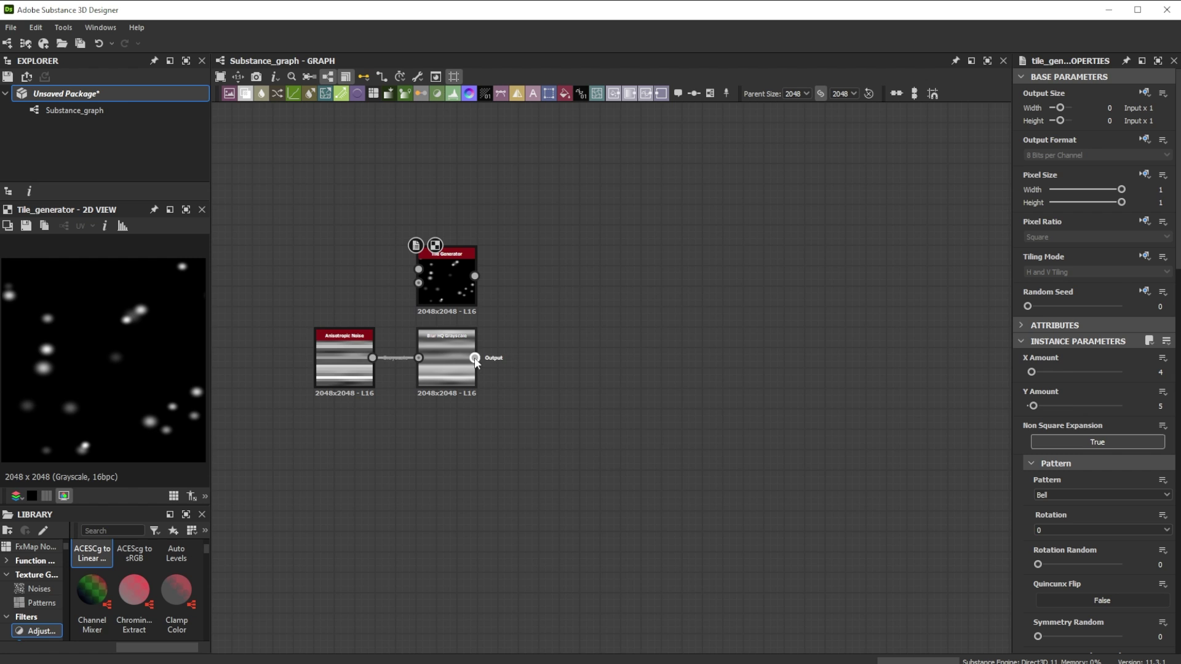
Add a Warp after the blur at Intensity 0.1, driven by the Tile Generator.
{"action": "left_click_drag", "start_coordinate": [514, 356], "coordinate": [514, 356]}
{"action": "left_click", "coordinate": [547, 305]}
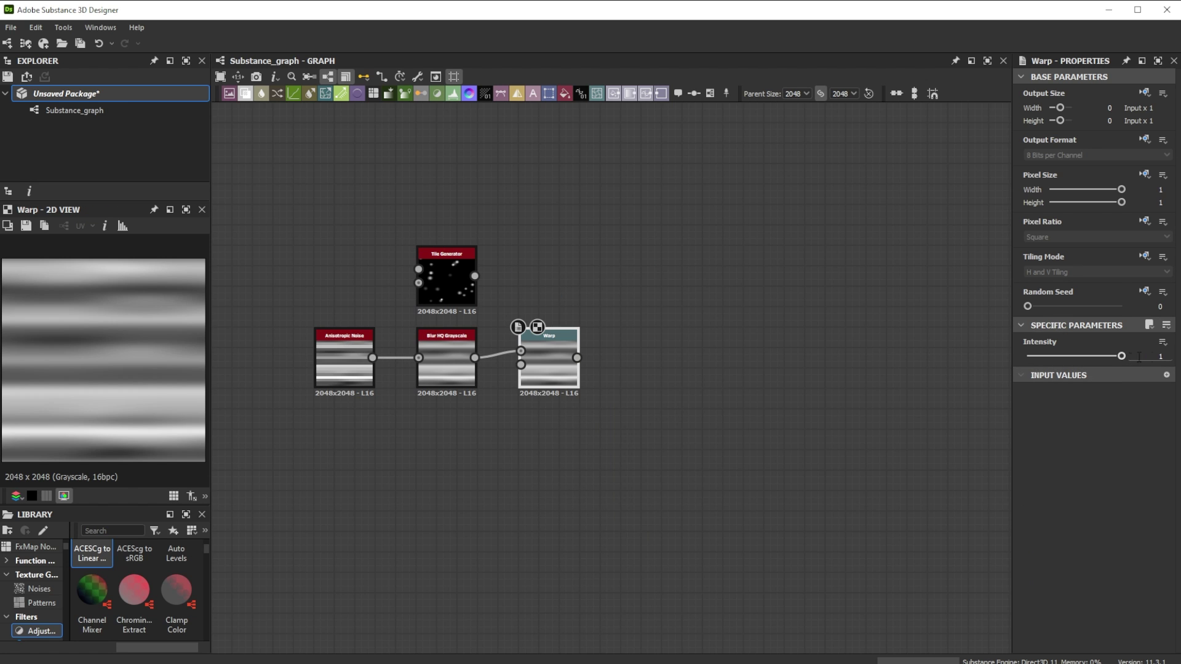
{"action": "type", "text": "0.1"}
{"action": "key", "text": "Return"}
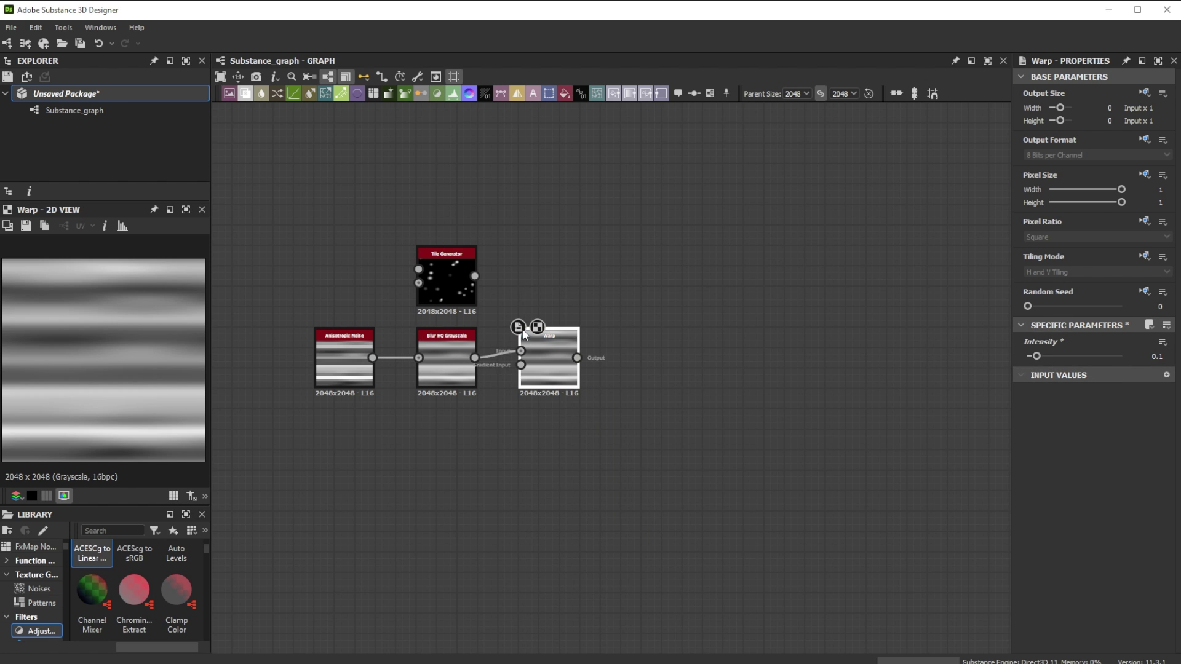
{"action": "left_click_drag", "start_coordinate": [475, 276], "coordinate": [624, 356]}
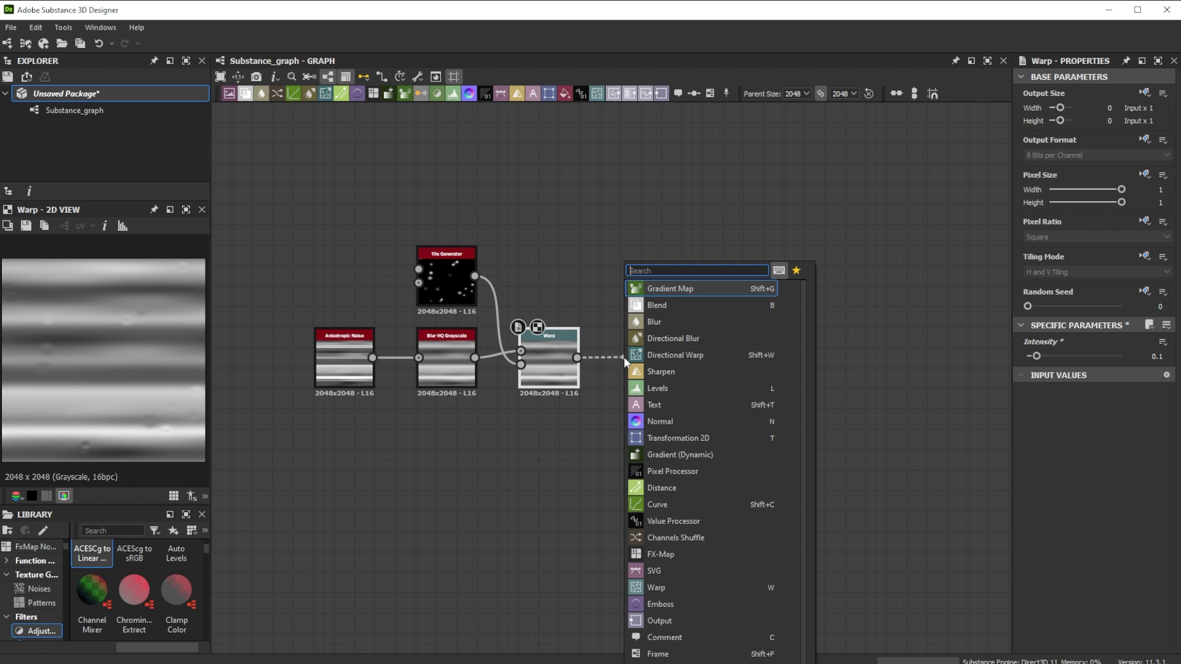
Add a Max (Lighten) Blend after the Warp with the Tile Generator as foreground.
{"action": "type", "text": "bl"}
{"action": "key", "text": "Return"}
{"action": "left_click", "coordinate": [1059, 391]}
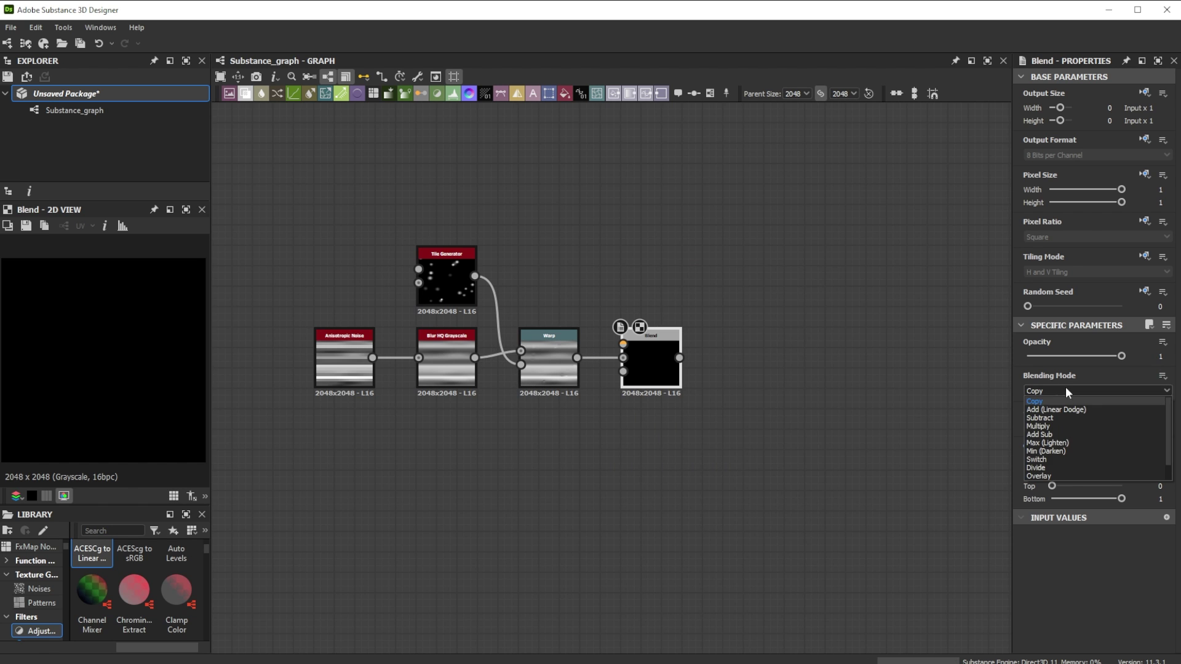
{"action": "left_click", "coordinate": [1054, 443]}
{"action": "left_click_drag", "start_coordinate": [476, 276], "coordinate": [623, 344]}
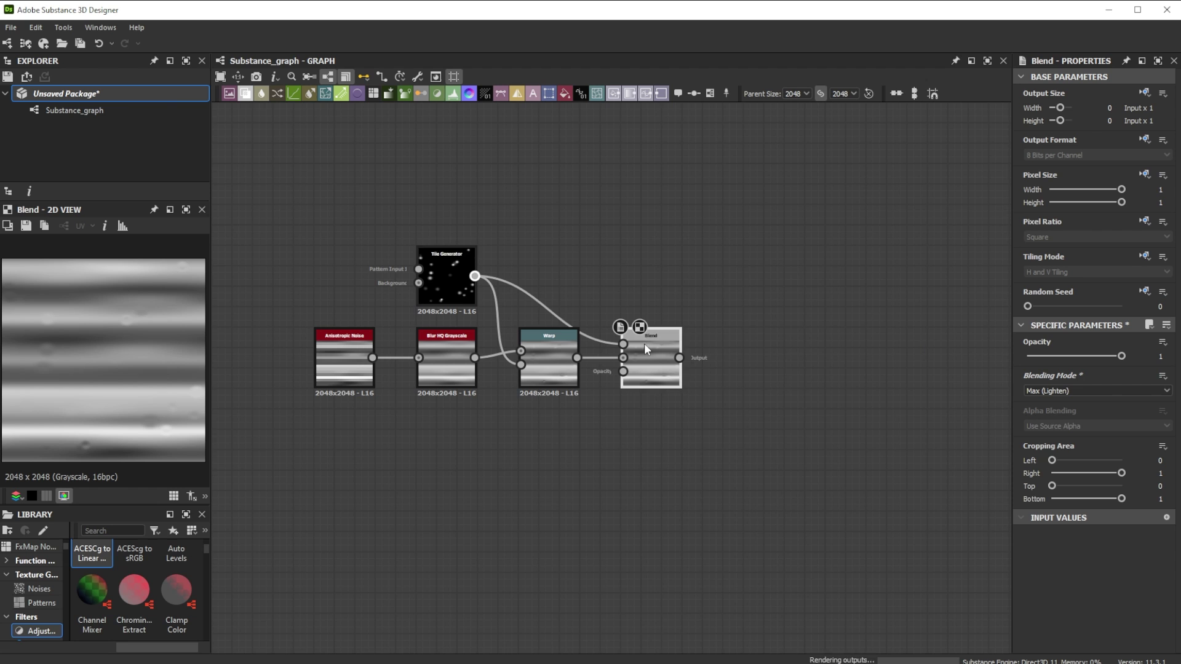
{"action": "left_click_drag", "start_coordinate": [704, 357], "coordinate": [722, 356]}
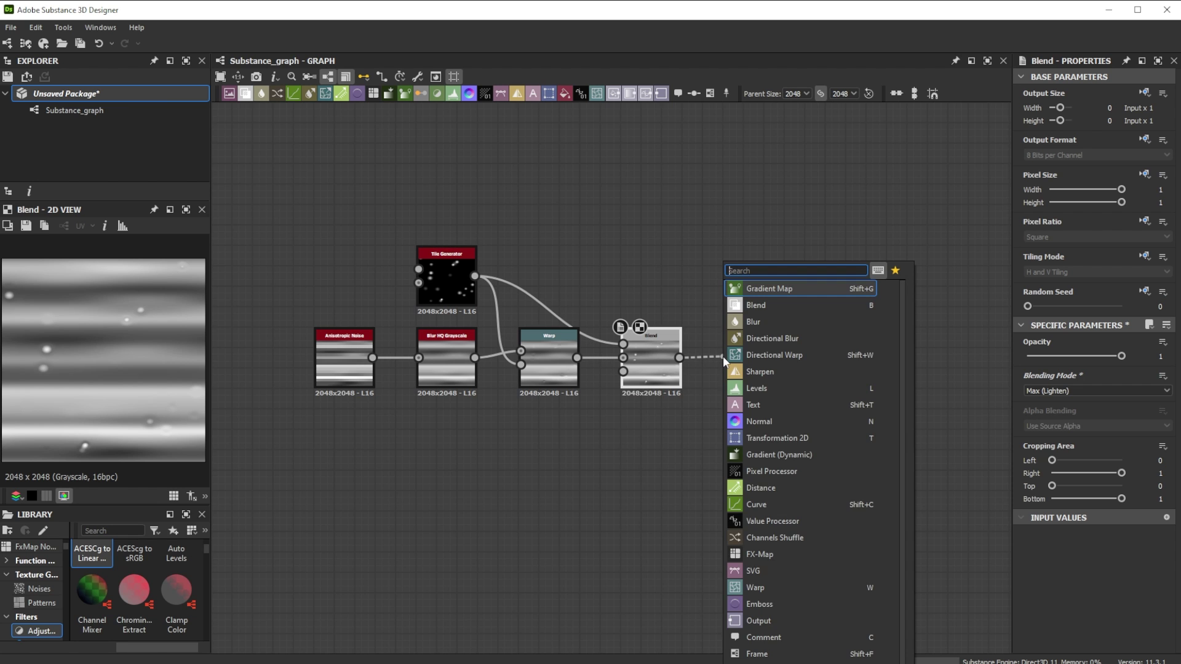
Add a Warp after the Blend, plus a Perlin Noise set to Scale 4.
{"action": "type", "text": "war"}
{"action": "key", "text": "Return"}
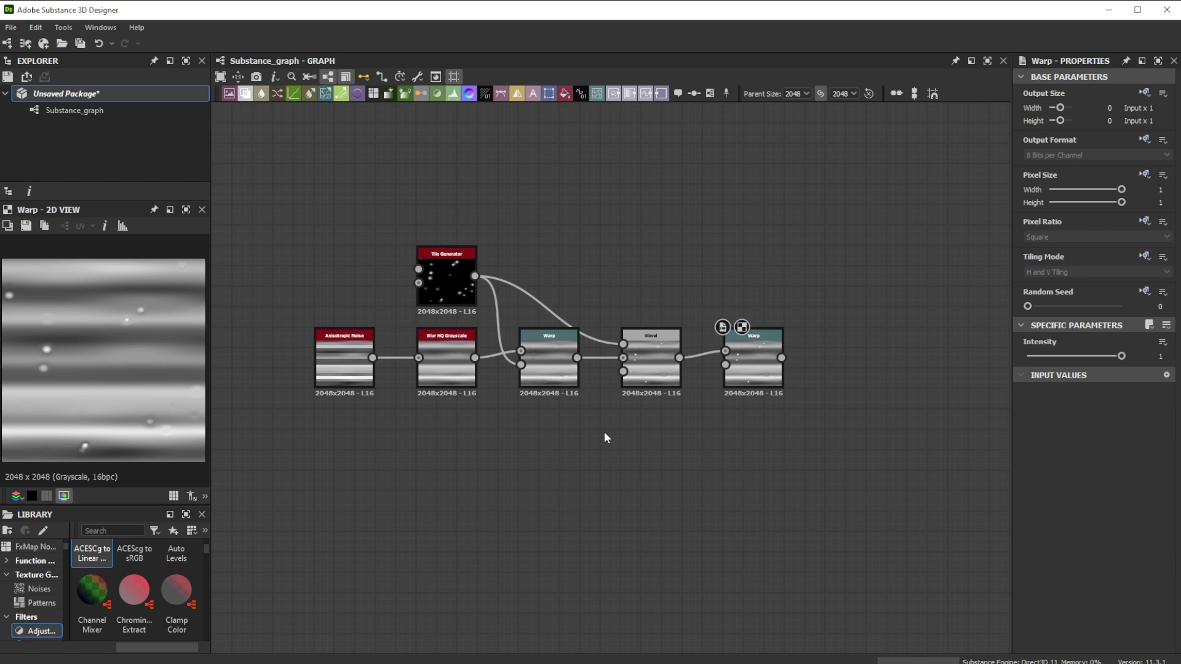
{"action": "key", "text": "space"}
{"action": "type", "text": "per"}
{"action": "left_click", "coordinate": [649, 305]}
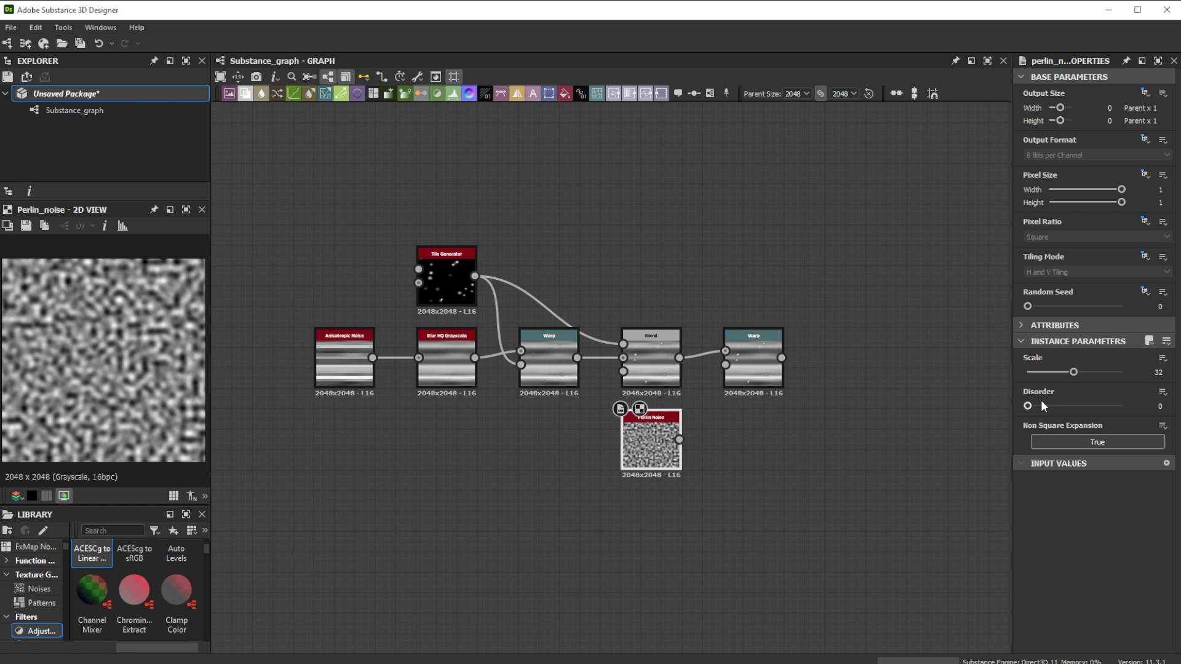
{"action": "double_click", "coordinate": [1137, 371]}
{"action": "type", "text": "4"}
{"action": "key", "text": "Return"}
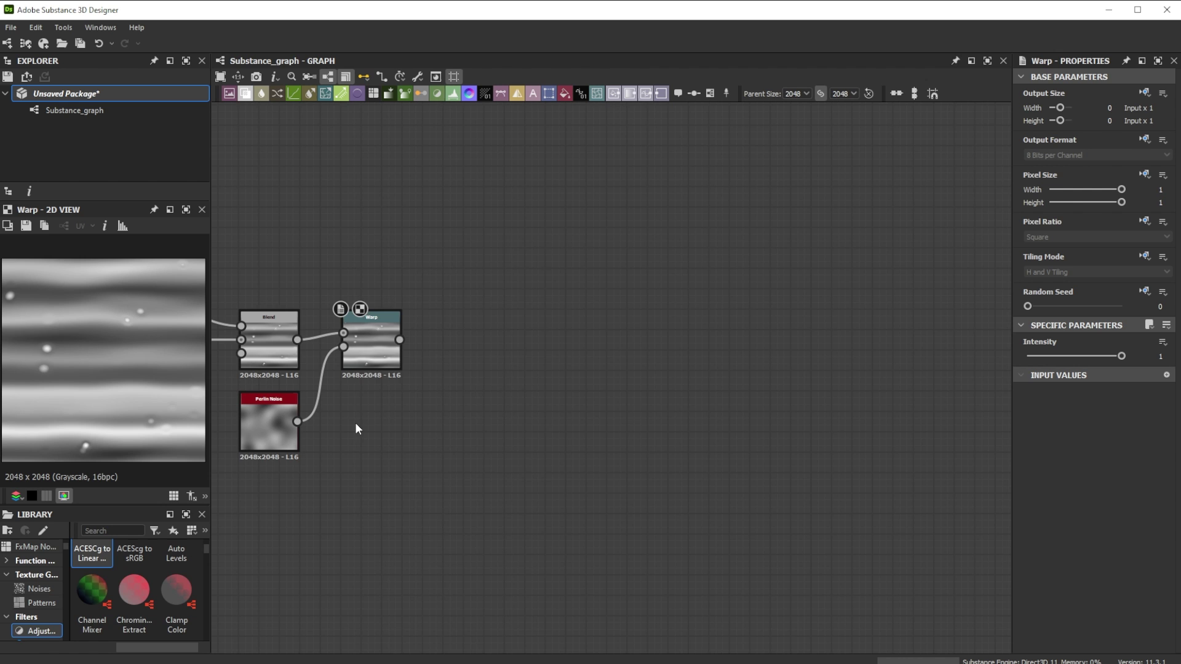
Add a Grunge Map 002 node to the graph.
{"action": "key", "text": "space"}
{"action": "type", "text": "gr"}
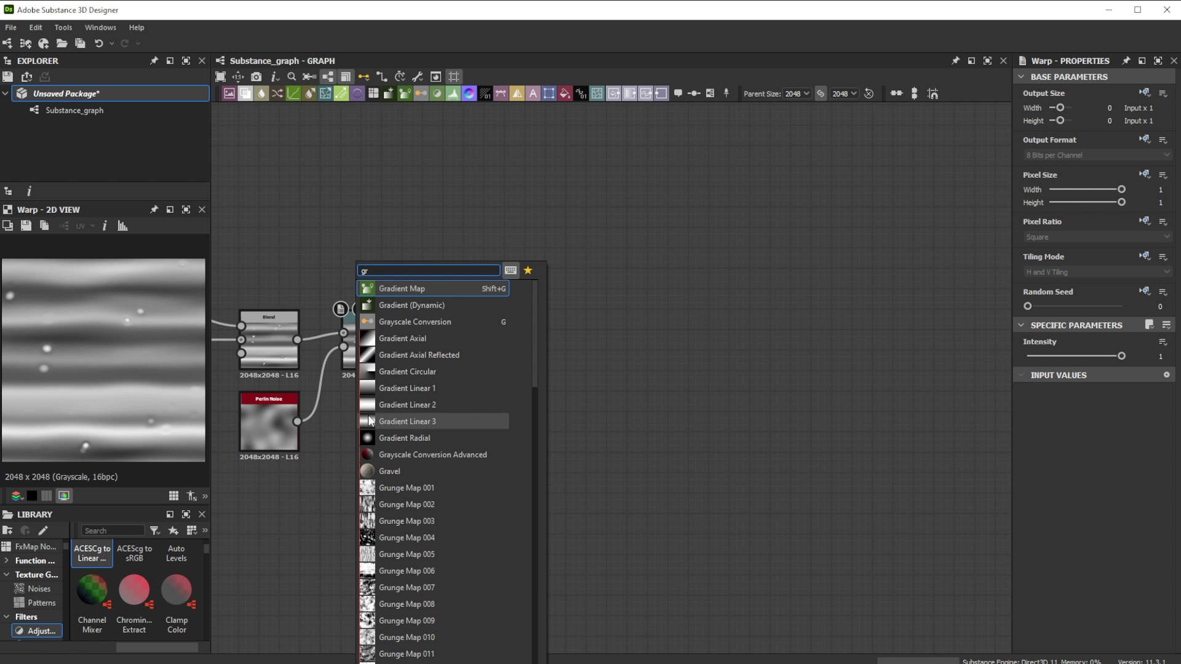
{"action": "left_click", "coordinate": [403, 505]}
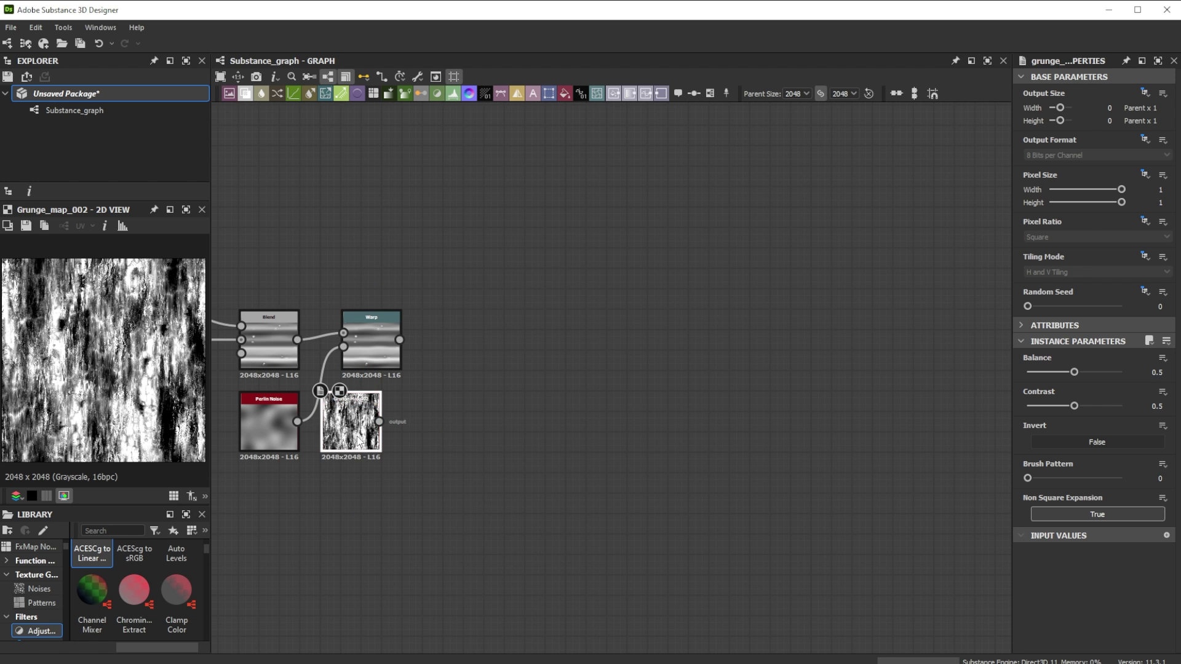
Connect a Histogram Range to the grunge output and set its Range to 0.2.
{"action": "left_click_drag", "start_coordinate": [400, 421], "coordinate": [444, 419]}
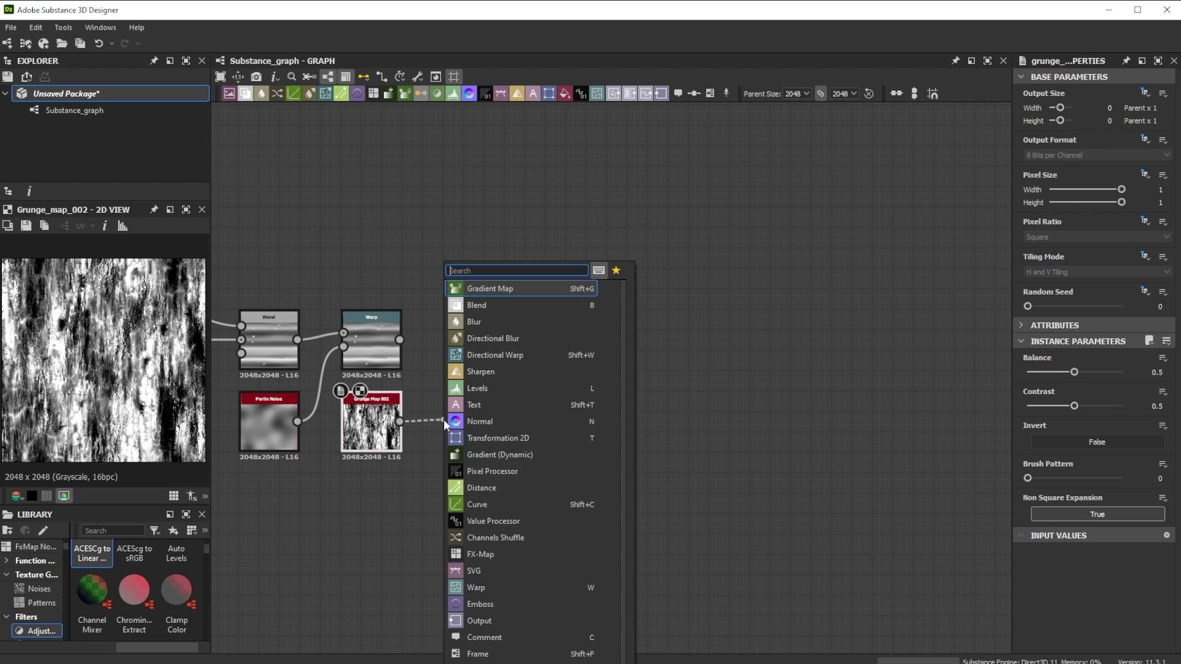
{"action": "type", "text": "hi"}
{"action": "left_click", "coordinate": [490, 305]}
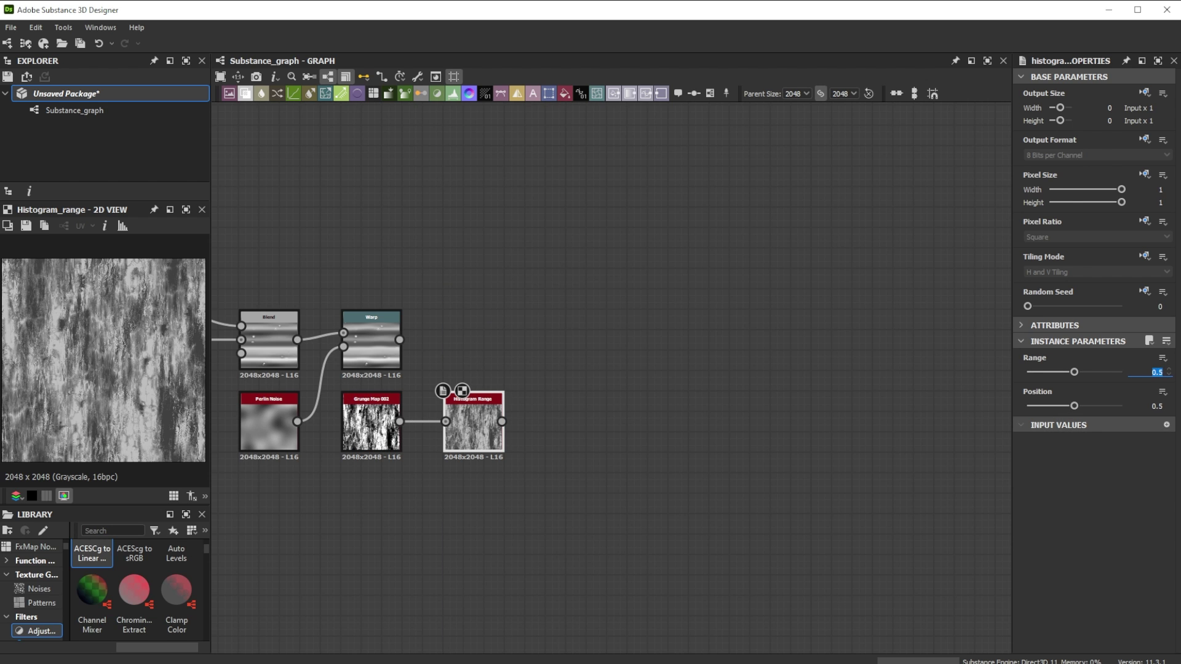
{"action": "left_click", "coordinate": [1162, 372]}
{"action": "type", "text": "0.2"}
{"action": "key", "text": "Return"}
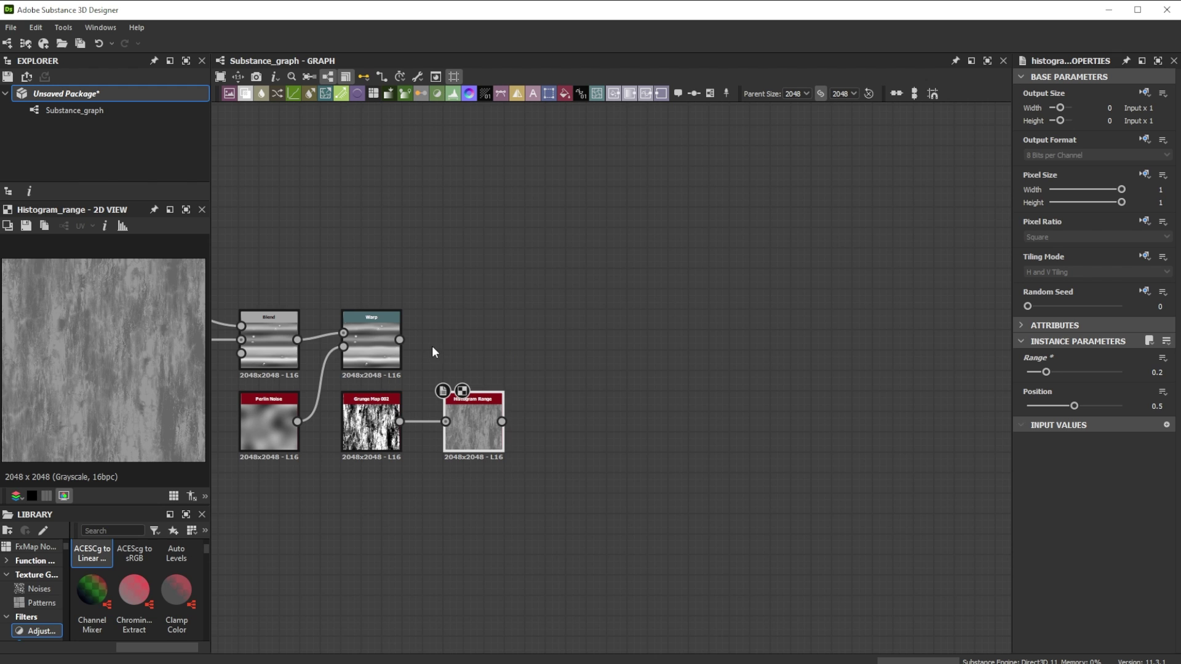
{"action": "left_click_drag", "start_coordinate": [399, 339], "coordinate": [545, 337]}
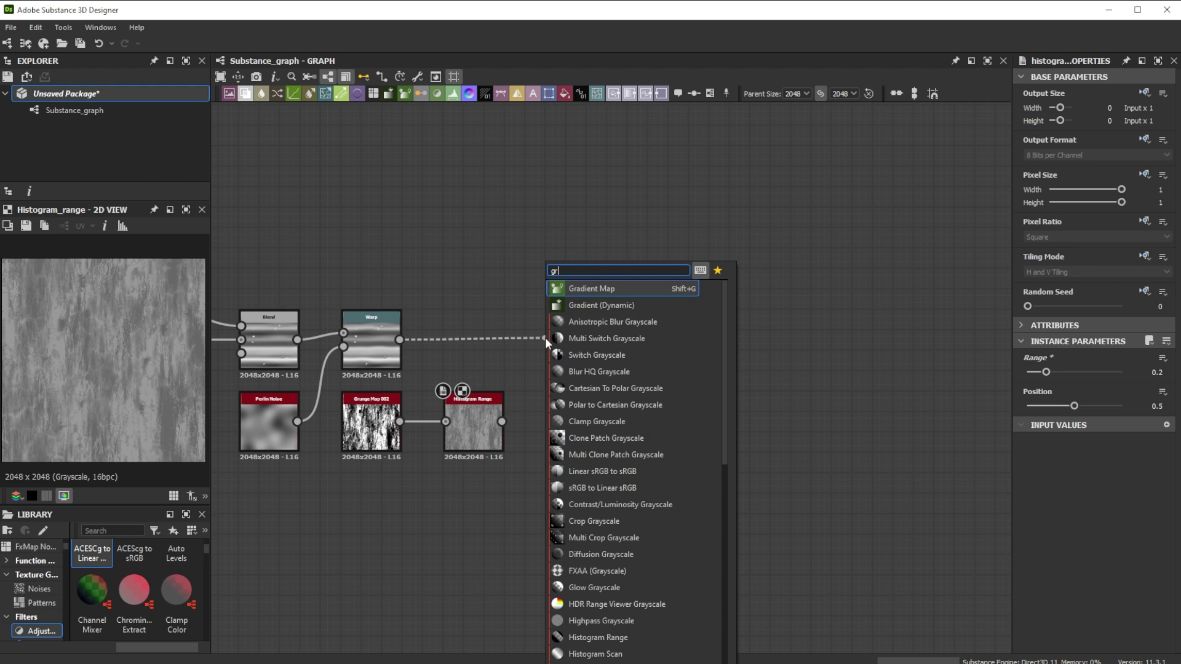
Add a Gradient (Dynamic) fed by Histogram Range, followed by a Multi Dir. Warp Grayscale.
{"action": "left_click", "coordinate": [600, 302]}
{"action": "left_click_drag", "start_coordinate": [502, 422], "coordinate": [648, 342]}
{"action": "type", "text": "mul"}
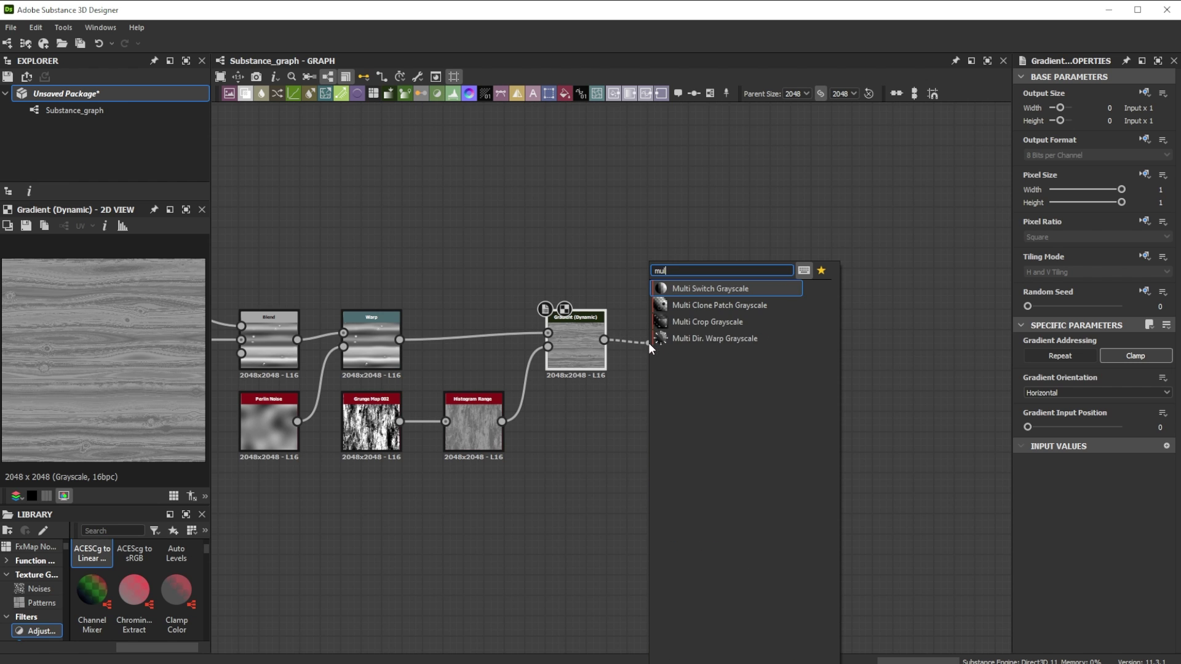
{"action": "left_click", "coordinate": [738, 340]}
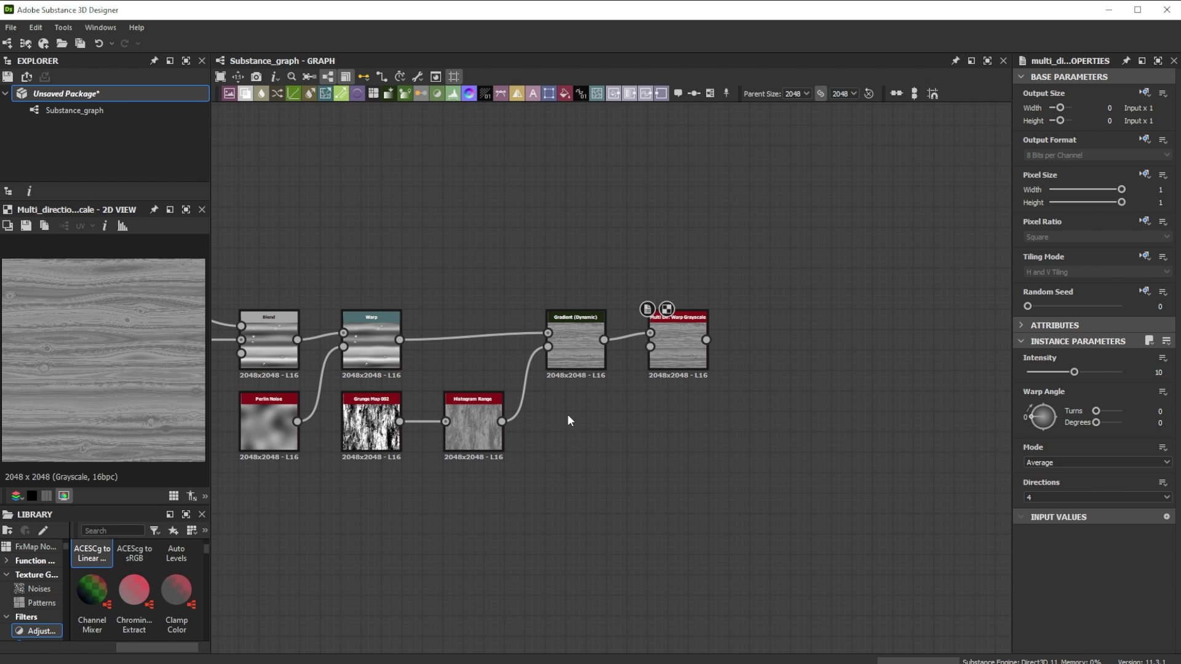
Set the multi-directional warp Intensity to 2.5, driven by a new Directional Noise 1.
{"action": "key", "text": "space"}
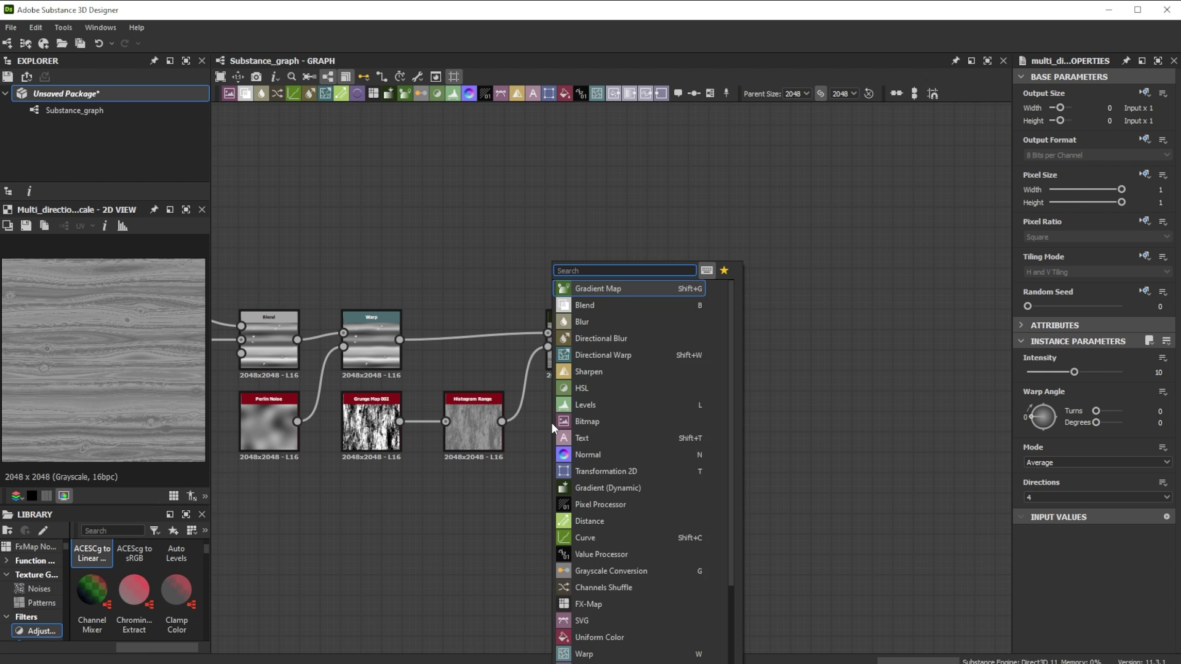
{"action": "type", "text": "dire"}
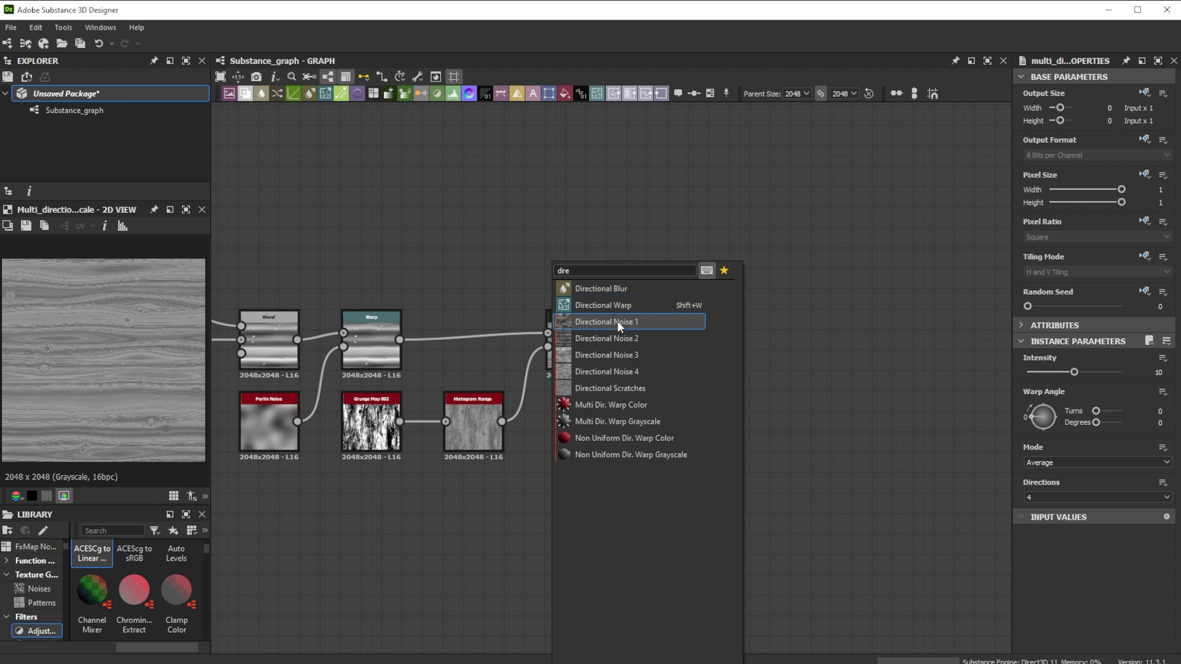
{"action": "left_click", "coordinate": [617, 322]}
{"action": "left_click_drag", "start_coordinate": [561, 419], "coordinate": [580, 420]}
{"action": "left_click", "coordinate": [688, 335]}
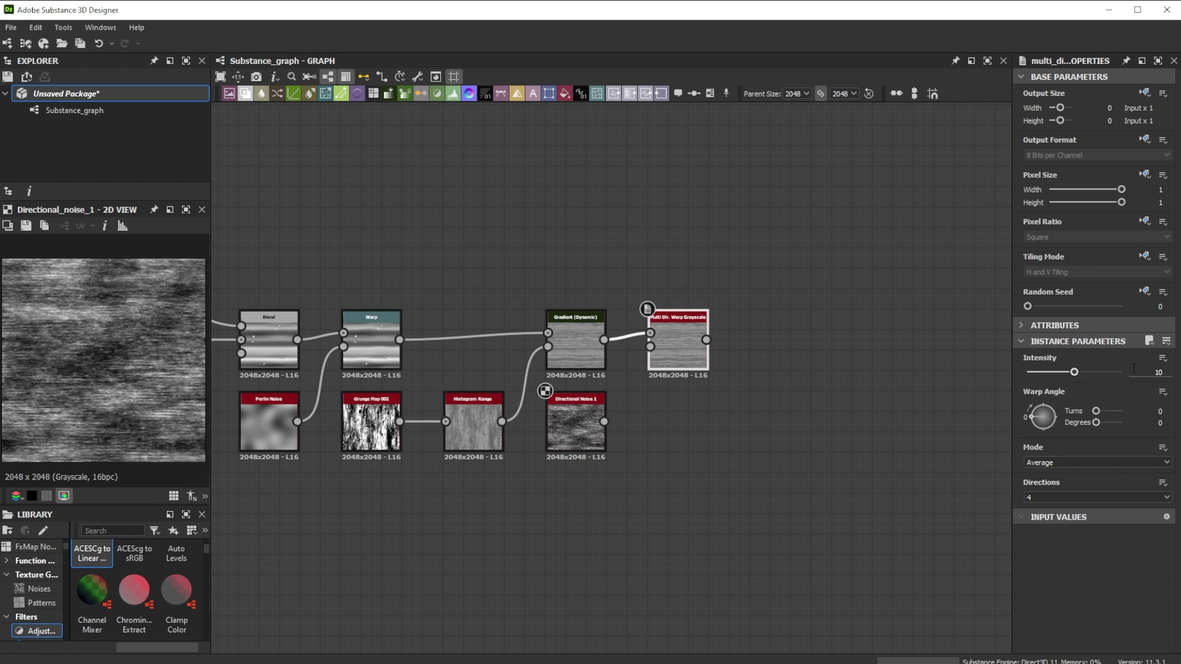
{"action": "key", "text": "Return"}
{"action": "left_click_drag", "start_coordinate": [603, 422], "coordinate": [650, 346]}
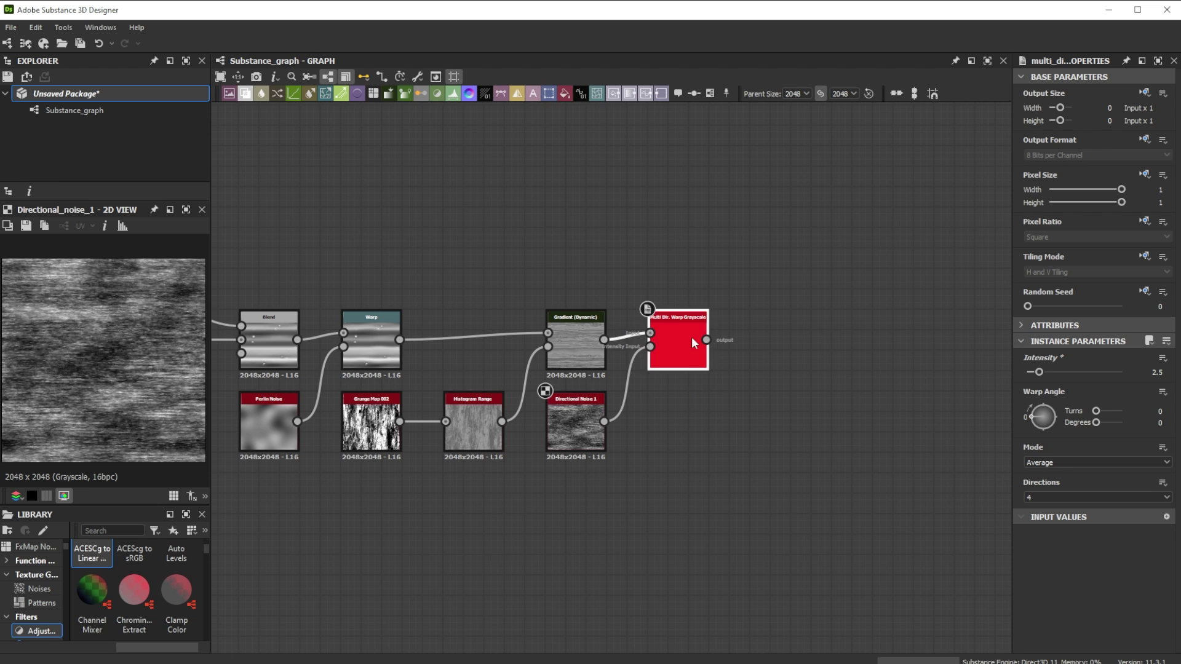
{"action": "double_click", "coordinate": [691, 337]}
Append a Warp at Intensity 0.002, fed by Directional Noise 1 through a dot node.
{"action": "left_click_drag", "start_coordinate": [754, 343], "coordinate": [754, 343]}
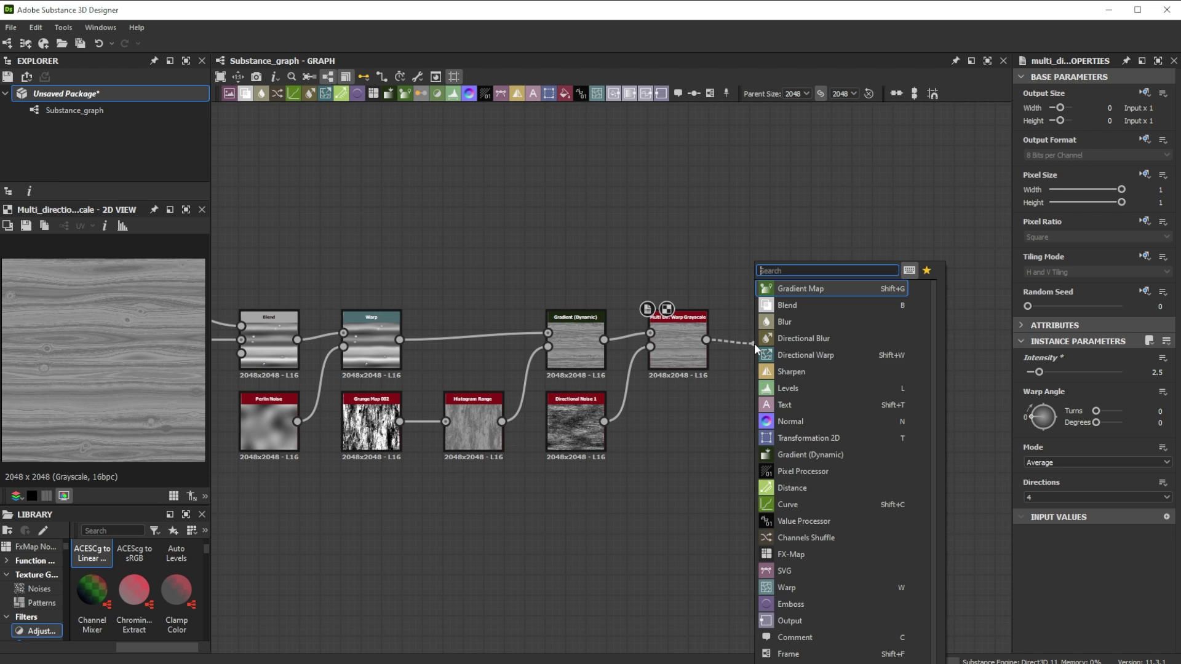
{"action": "key", "text": "Escape"}
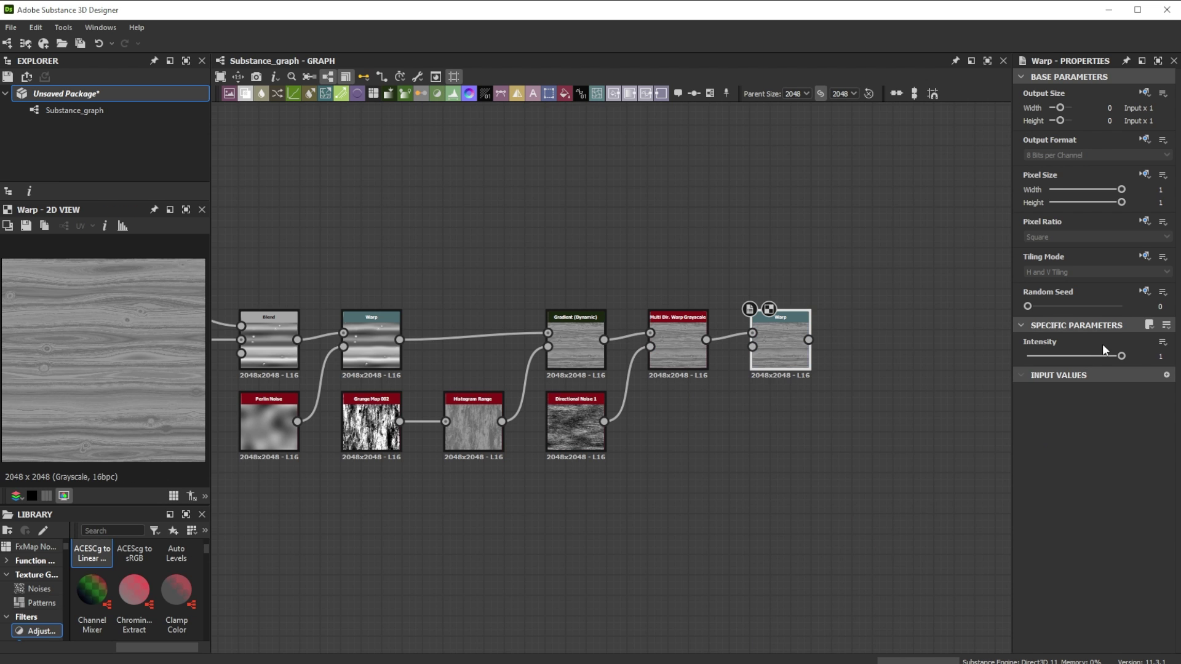
{"action": "left_click", "coordinate": [1156, 356]}
{"action": "type", "text": "0.002"}
{"action": "key", "text": "Return"}
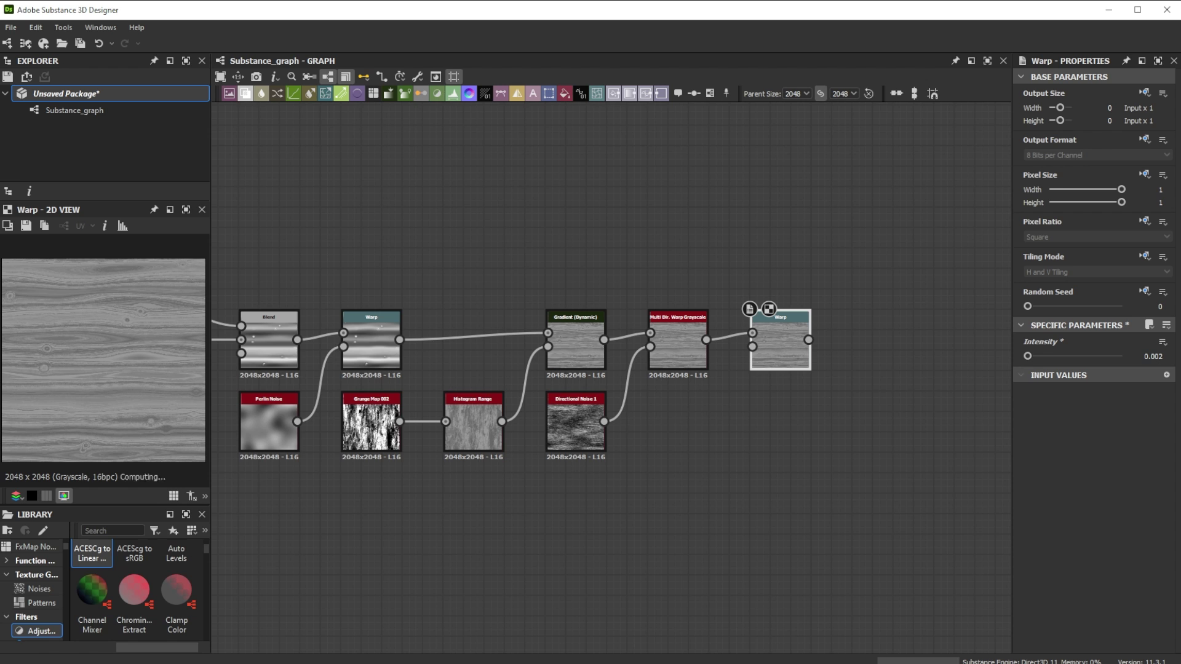
{"action": "left_click_drag", "start_coordinate": [605, 421], "coordinate": [715, 421]}
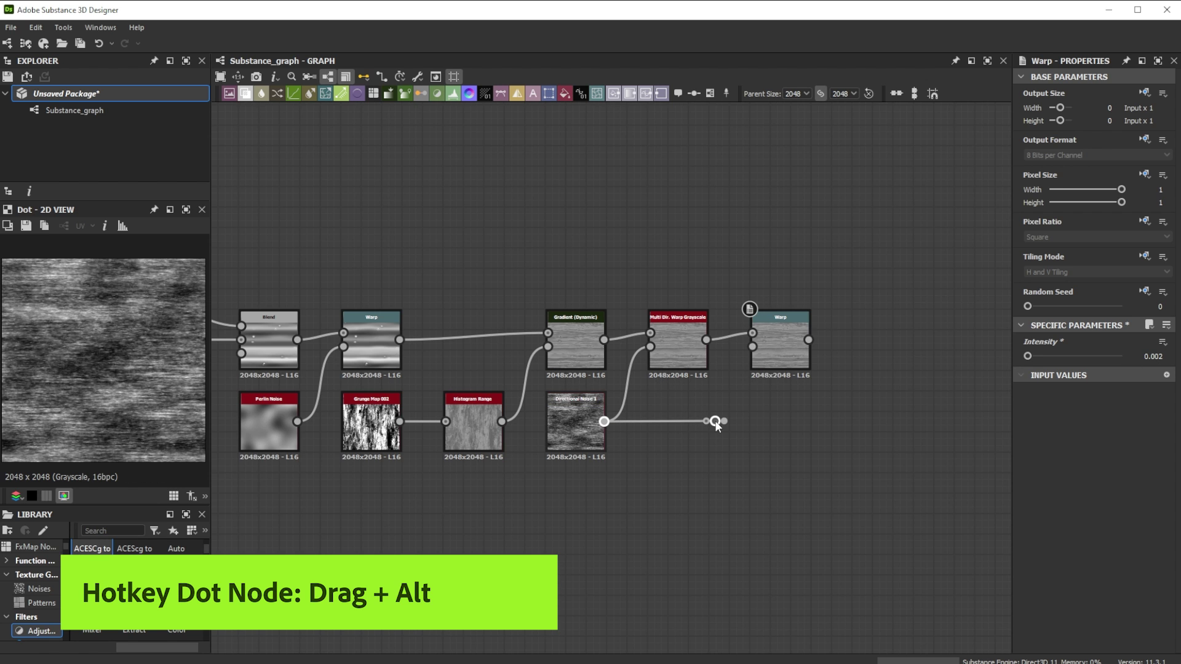
{"action": "left_click_drag", "start_coordinate": [753, 370], "coordinate": [760, 356]}
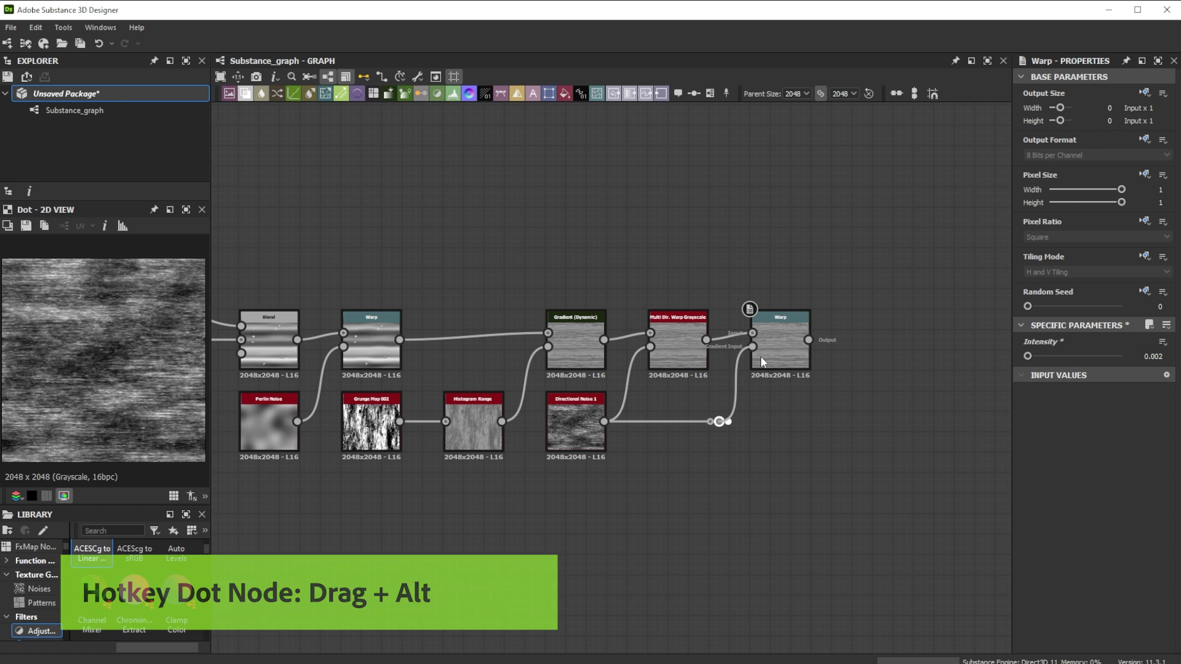
{"action": "double_click", "coordinate": [769, 352]}
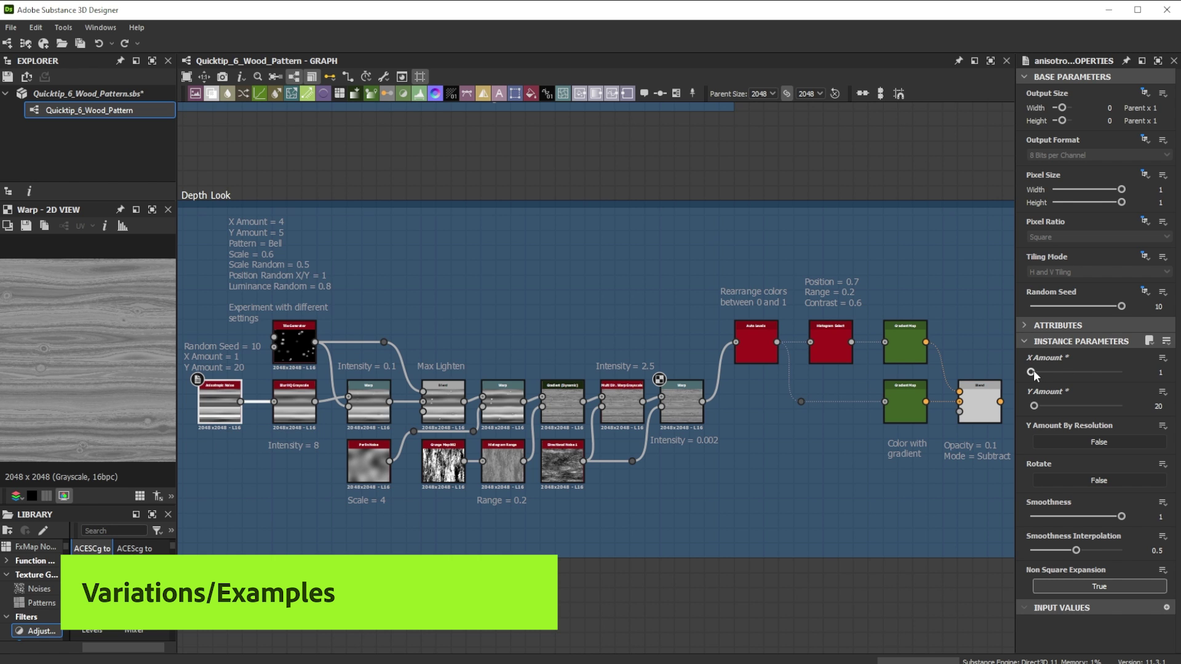
Vary Anisotropic Noise X Amount, Smoothness and seed, then try the graph-wide Random Seed.
{"action": "left_click_drag", "start_coordinate": [1032, 372], "coordinate": [1043, 424]}
{"action": "left_click_drag", "start_coordinate": [1120, 517], "coordinate": [1118, 516]}
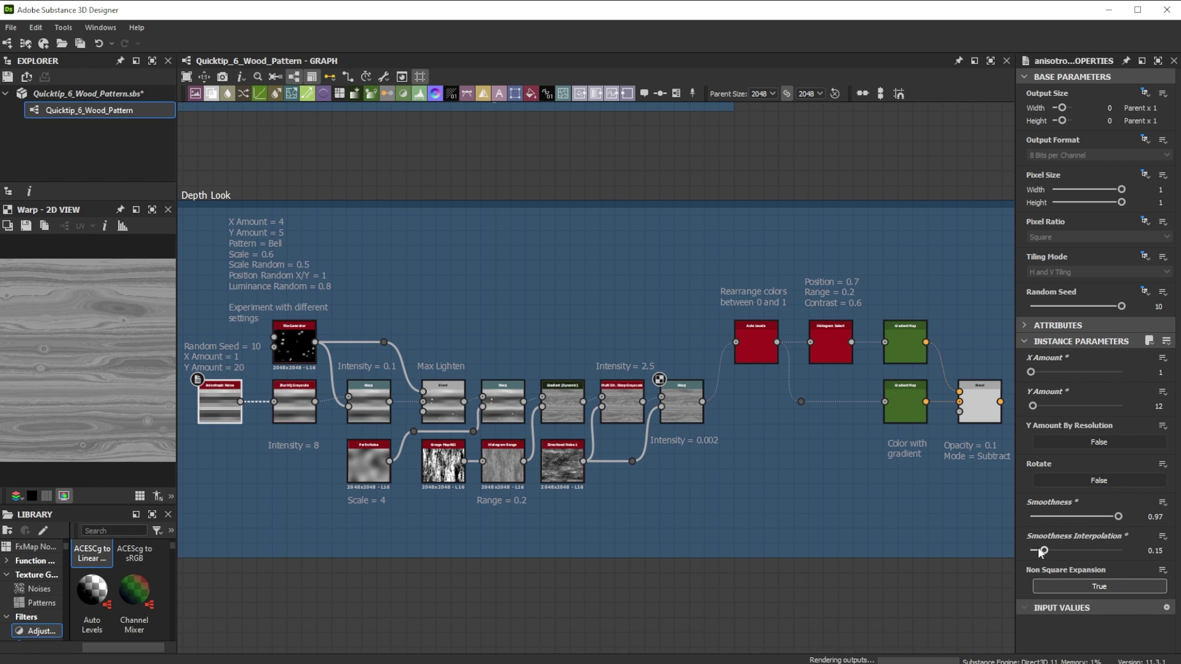
{"action": "mouse_move", "coordinate": [1075, 551]}
{"action": "left_mouse_down"}
{"action": "mouse_move", "coordinate": [1050, 548]}
{"action": "mouse_move", "coordinate": [1080, 549]}
{"action": "left_mouse_up"}
{"action": "key", "text": "ctrl+z"}
{"action": "key", "text": "ctrl+z"}
{"action": "key", "text": "ctrl+z"}
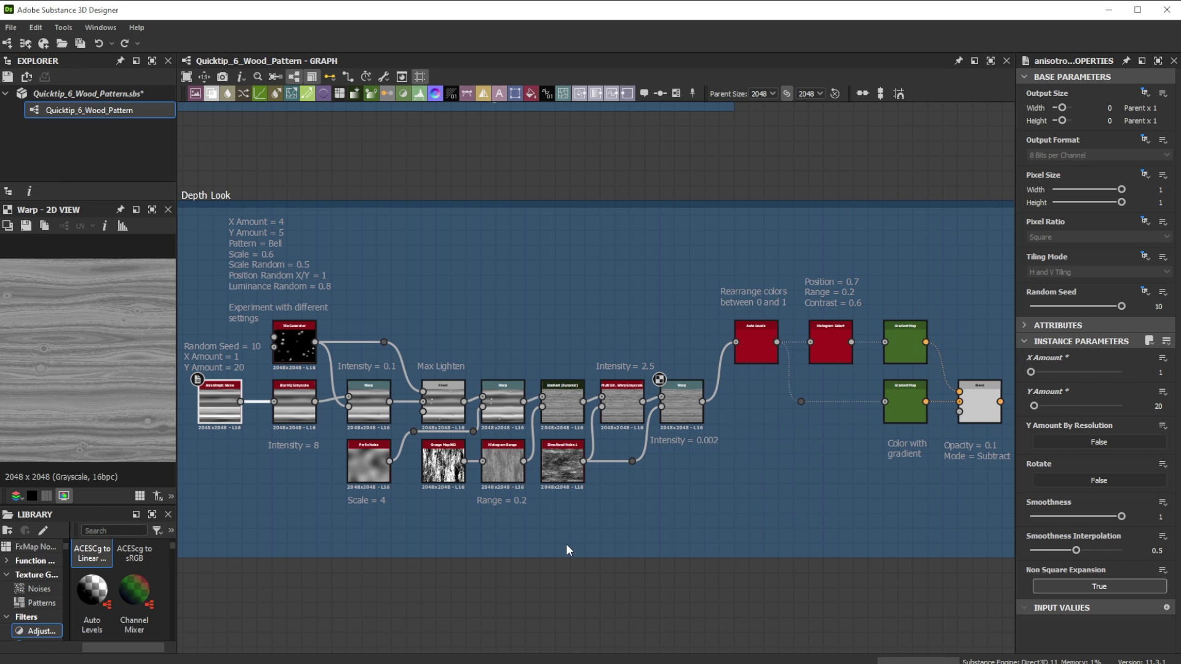
{"action": "left_click_drag", "start_coordinate": [1121, 305], "coordinate": [1084, 306]}
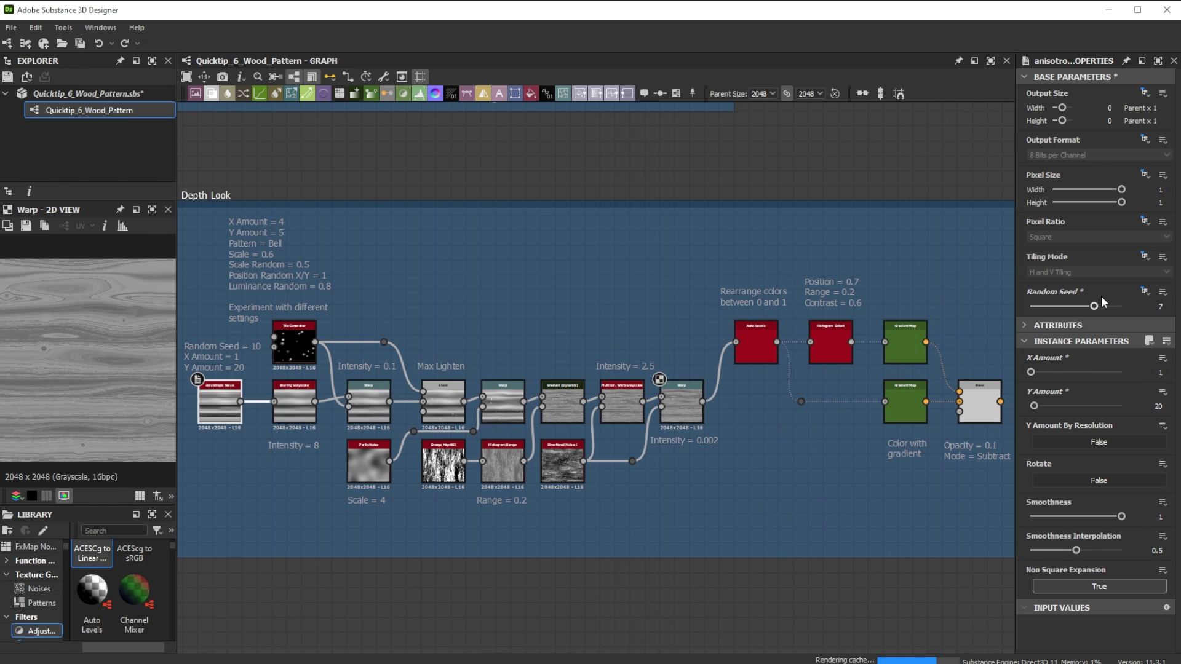
{"action": "left_click", "coordinate": [849, 190]}
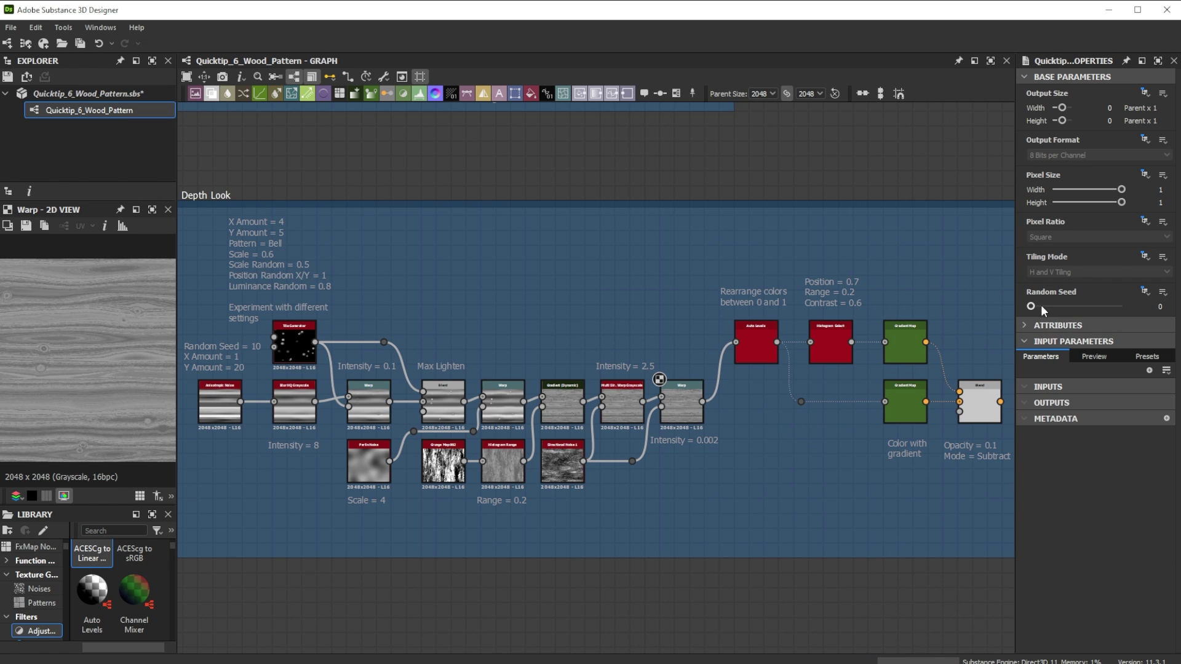
{"action": "mouse_move", "coordinate": [1044, 308]}
{"action": "left_mouse_down"}
{"action": "mouse_move", "coordinate": [1062, 306]}
{"action": "mouse_move", "coordinate": [1033, 306]}
{"action": "left_mouse_up"}
Give the Tile Generator Position Random X 0.92, Y 1, and Luminance Random 1.
{"action": "left_click", "coordinate": [294, 344]}
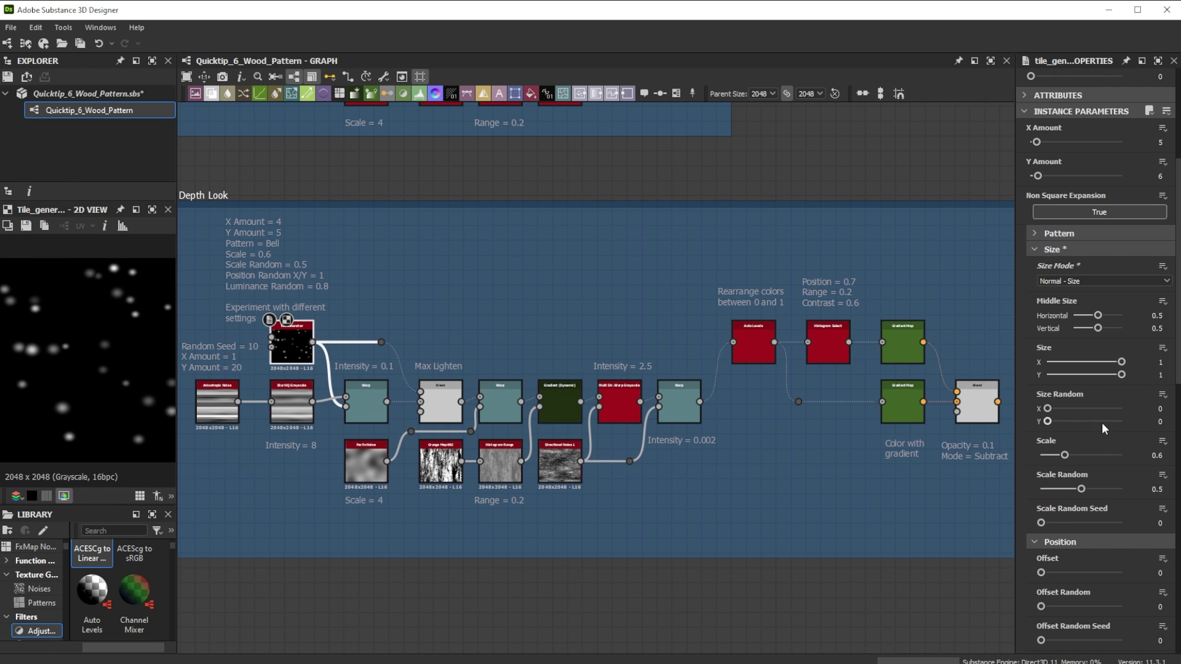
{"action": "scroll", "coordinate": [1103, 429], "scroll_direction": "down", "scroll_amount": 5}
{"action": "mouse_move", "coordinate": [1104, 521]}
{"action": "left_mouse_down"}
{"action": "mouse_move", "coordinate": [1117, 521]}
{"action": "mouse_move", "coordinate": [1105, 535]}
{"action": "mouse_move", "coordinate": [1122, 534]}
{"action": "left_mouse_up"}
{"action": "scroll", "coordinate": [1121, 529], "scroll_direction": "down", "scroll_amount": 4}
{"action": "left_click_drag", "start_coordinate": [1040, 510], "coordinate": [1121, 511]}
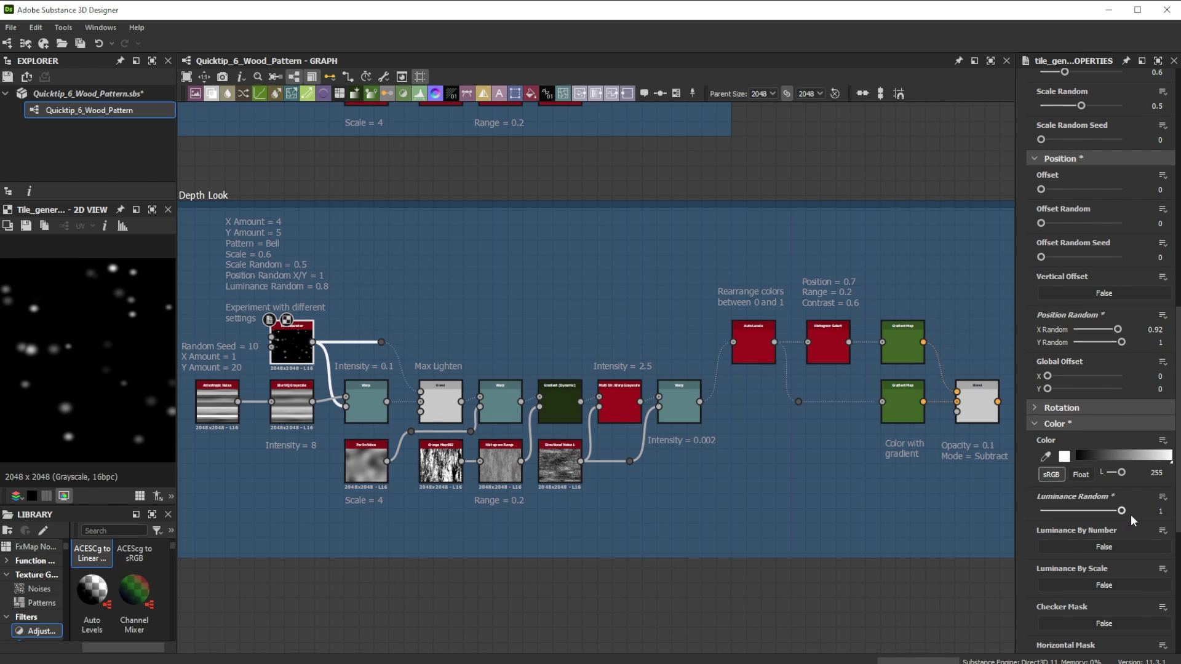
Try a different intensity on the first Warp node.
{"action": "left_click", "coordinate": [566, 400]}
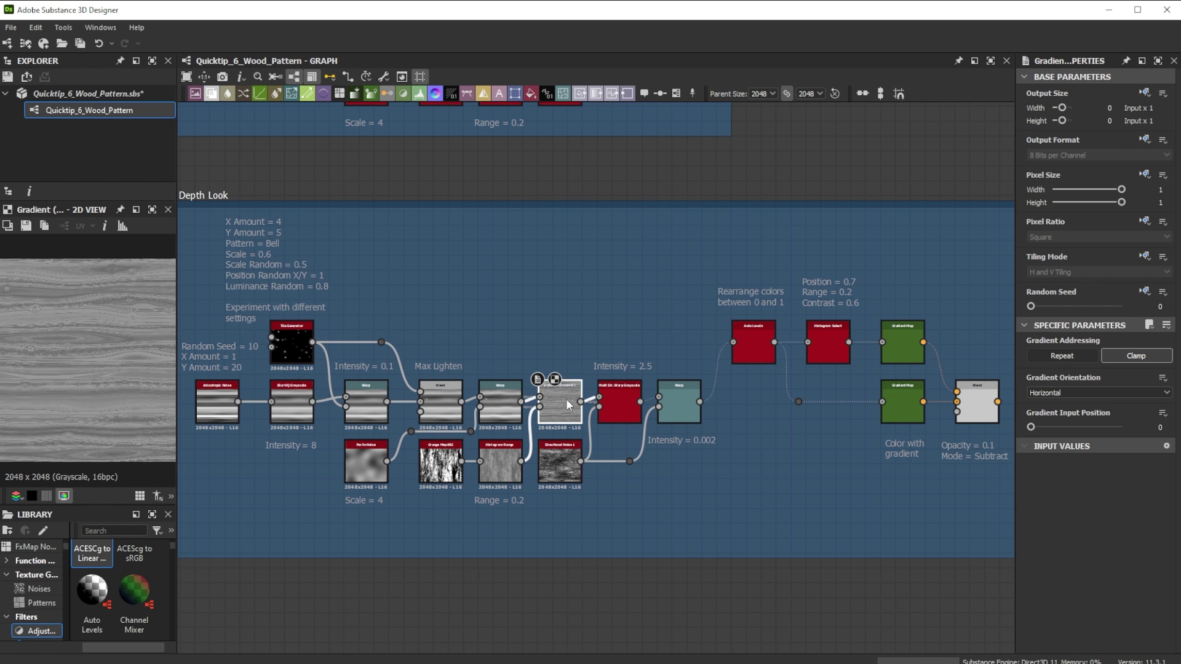
{"action": "left_click", "coordinate": [363, 407]}
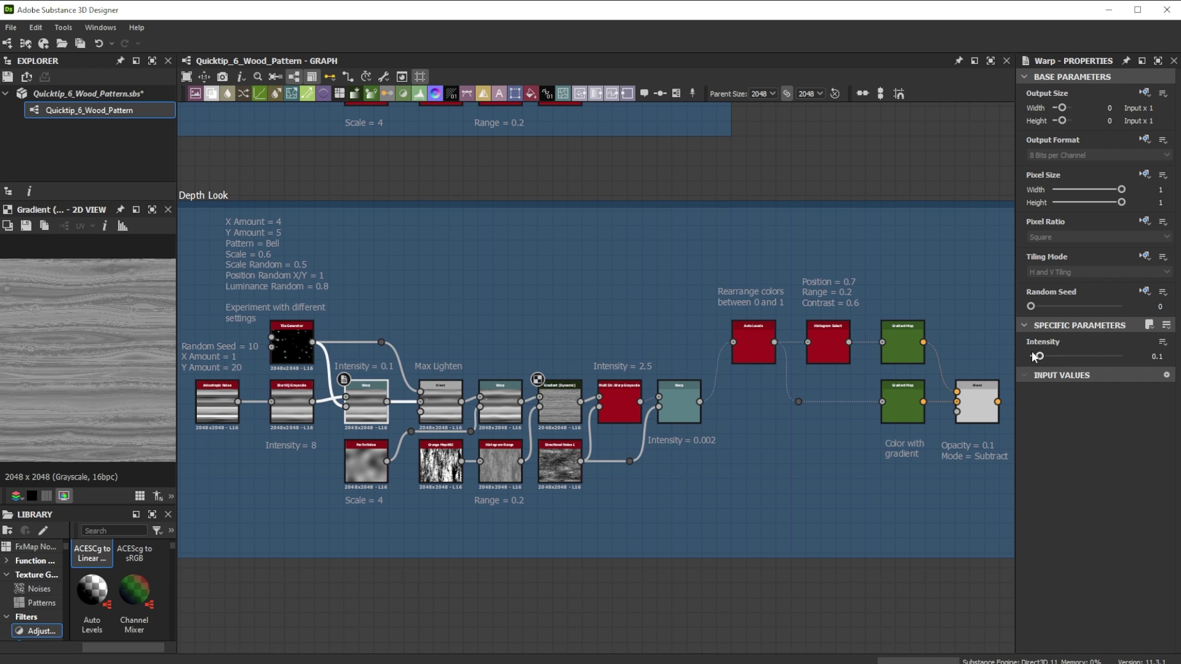
{"action": "left_click_drag", "start_coordinate": [1033, 356], "coordinate": [1076, 362]}
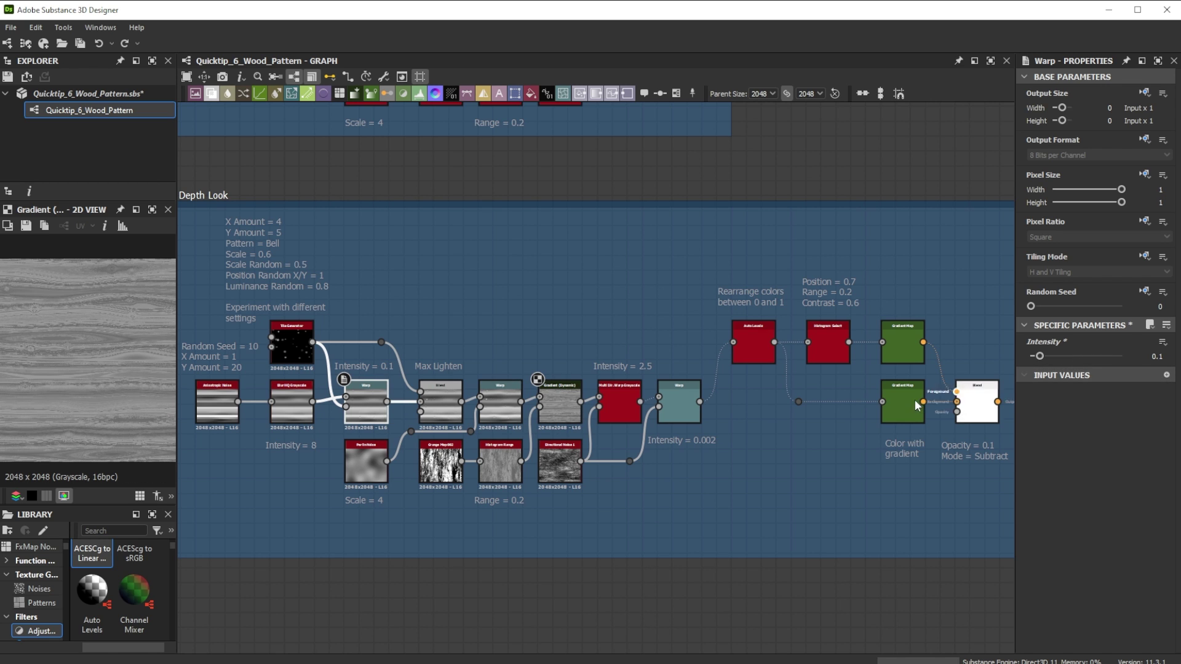
Test a lower Max Lighten opacity, then a lower Grunge Map Balance, ending at Balance 0.5.
{"action": "left_click", "coordinate": [458, 413]}
{"action": "left_click_drag", "start_coordinate": [1116, 359], "coordinate": [1029, 353]}
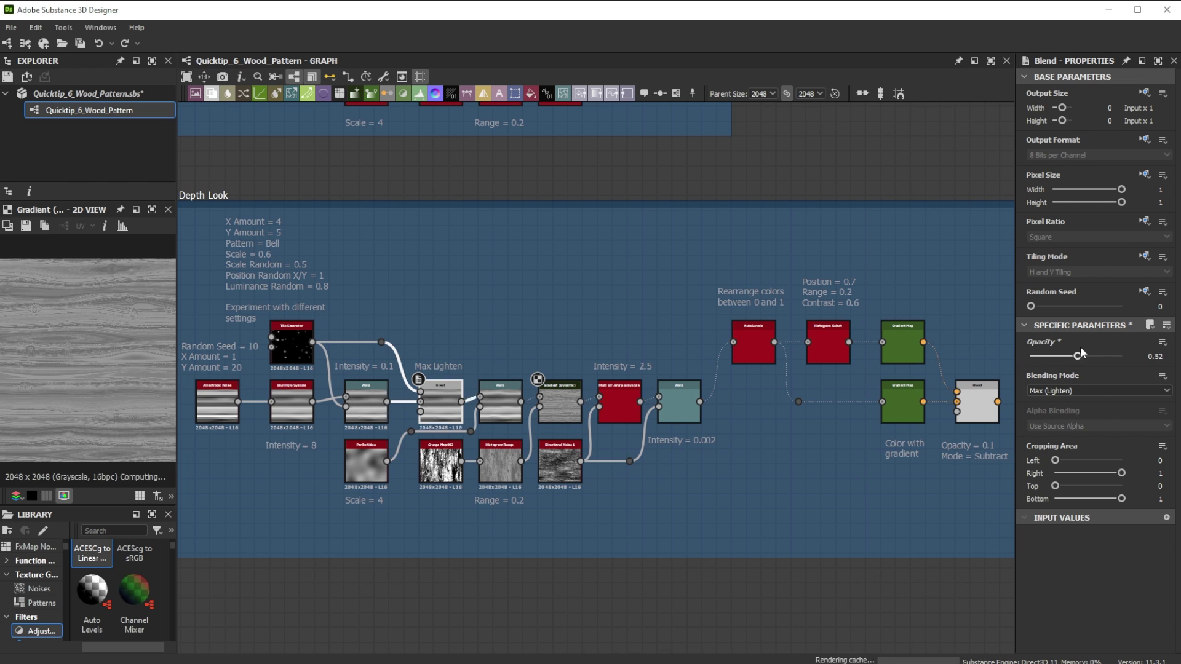
{"action": "left_click", "coordinate": [560, 403]}
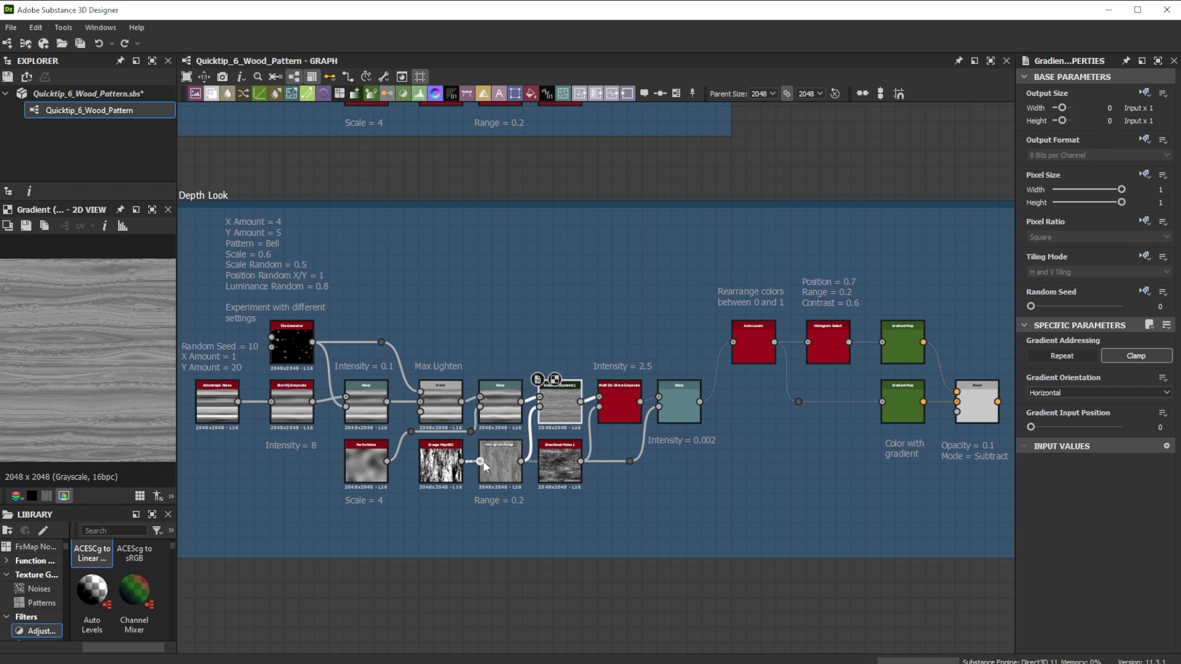
{"action": "left_click", "coordinate": [438, 462]}
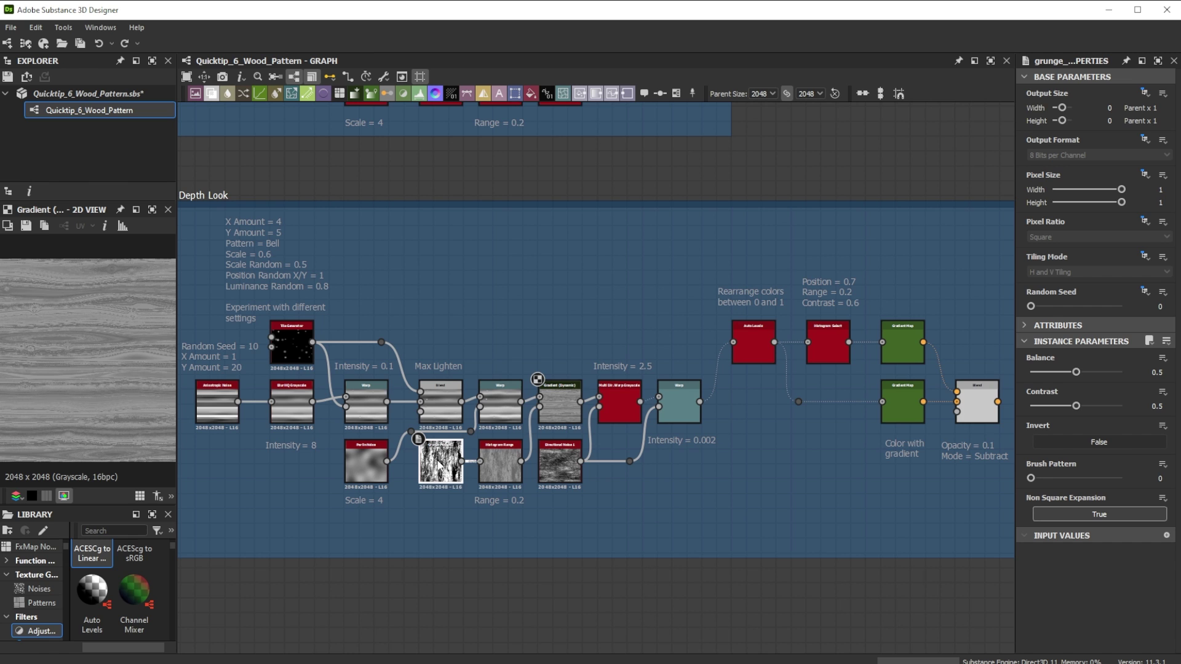
{"action": "left_click_drag", "start_coordinate": [1075, 372], "coordinate": [1075, 407]}
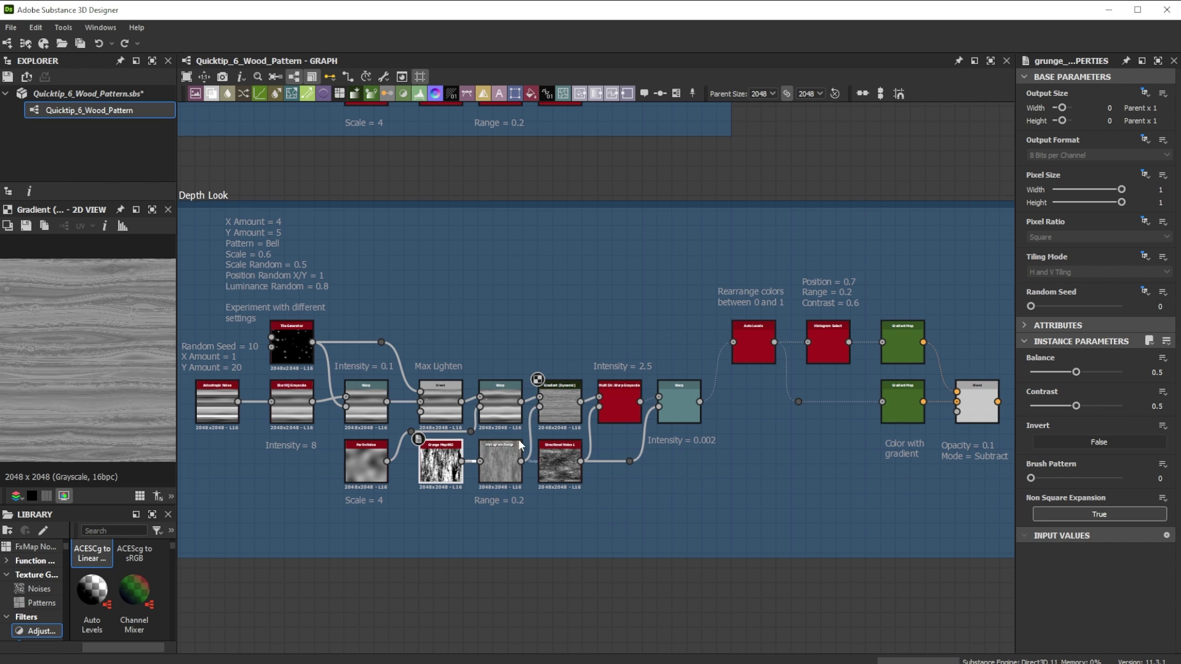
Keep Multi Directional Warp Grayscale at 4 directions and switch its Mode from Average to Max.
{"action": "left_click", "coordinate": [500, 393]}
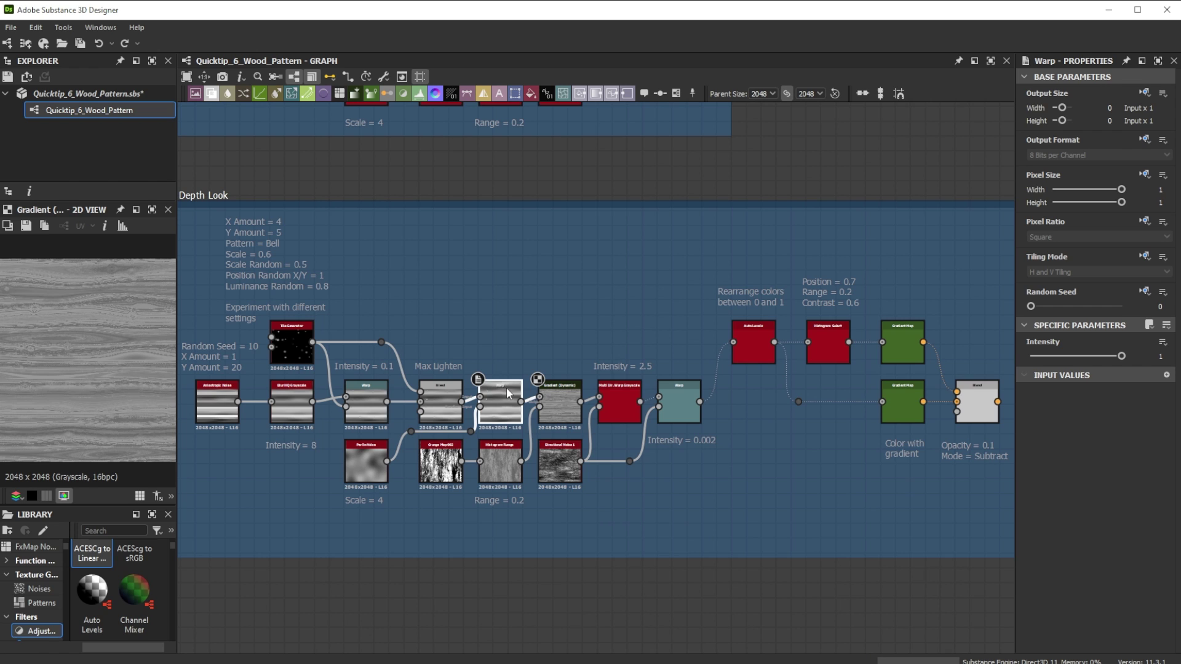
{"action": "left_click", "coordinate": [610, 406]}
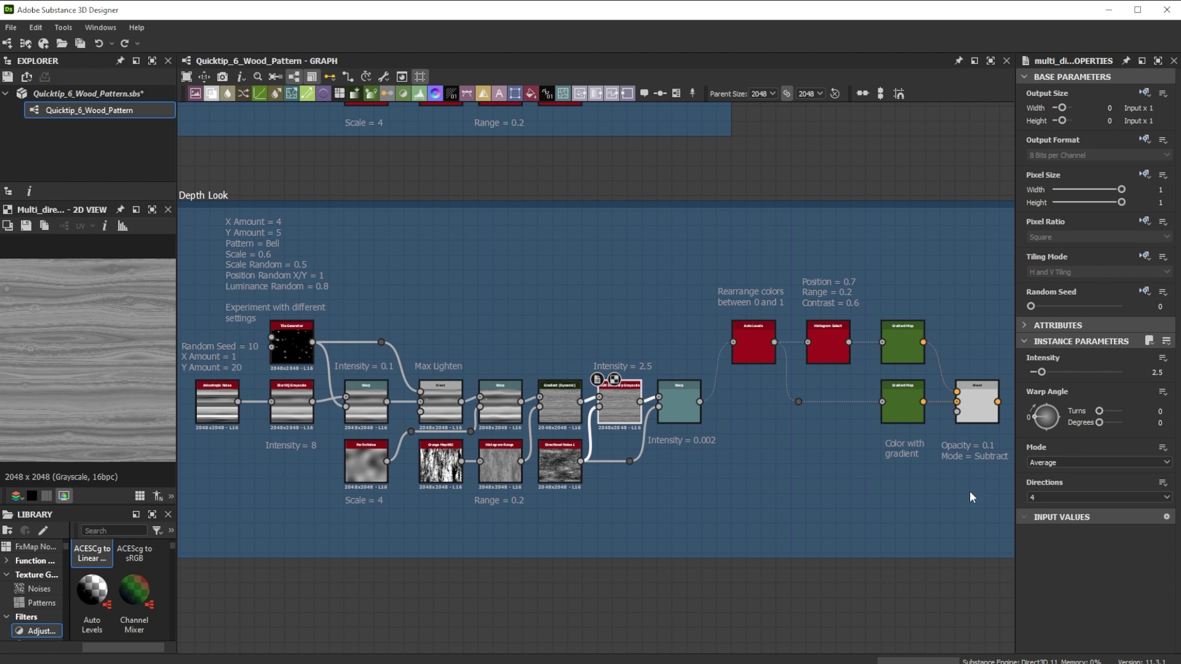
{"action": "left_click", "coordinate": [1042, 499]}
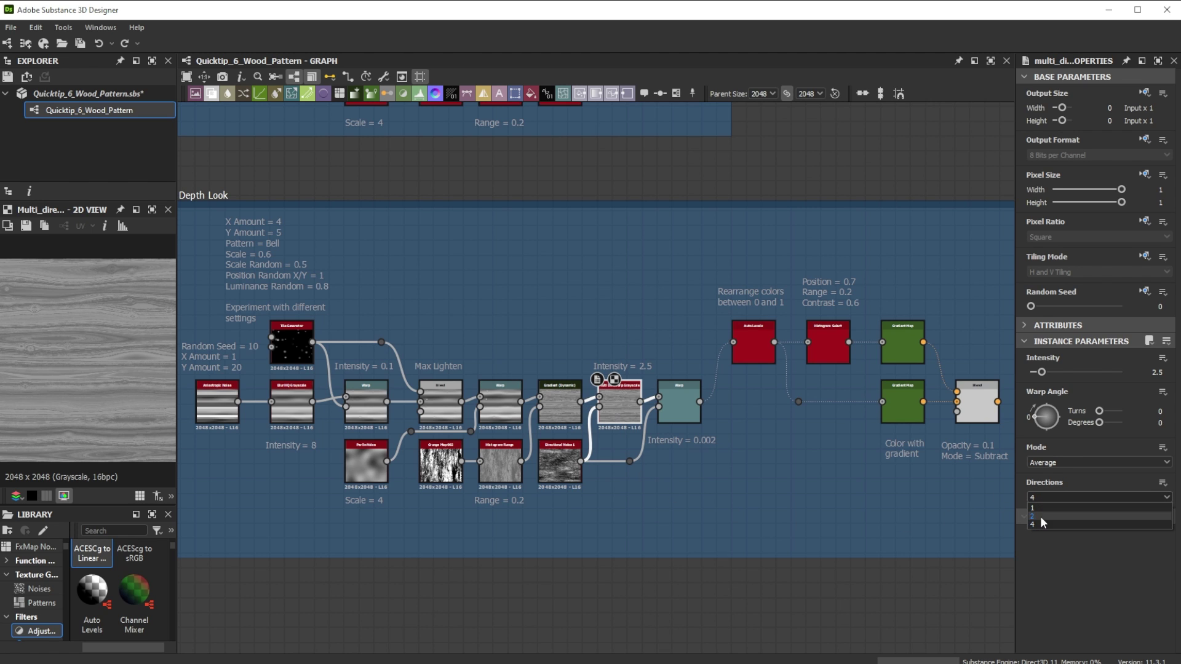
{"action": "left_click", "coordinate": [1041, 521]}
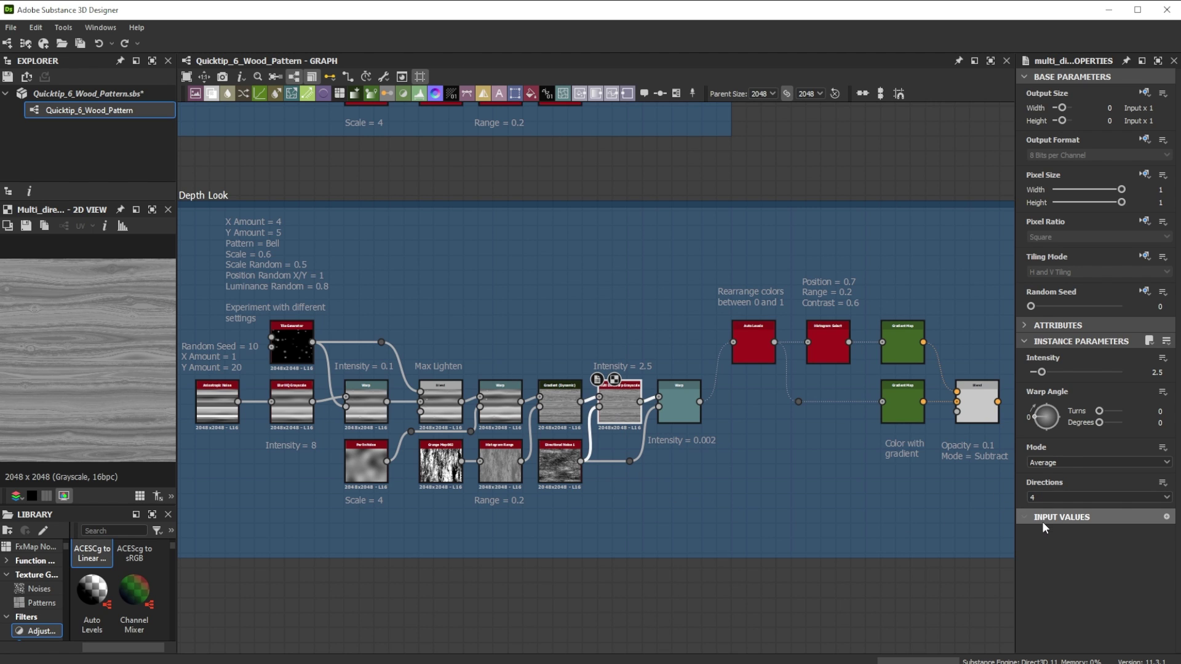
{"action": "left_click", "coordinate": [1070, 460]}
{"action": "key", "text": "Down"}
{"action": "key", "text": "Return"}
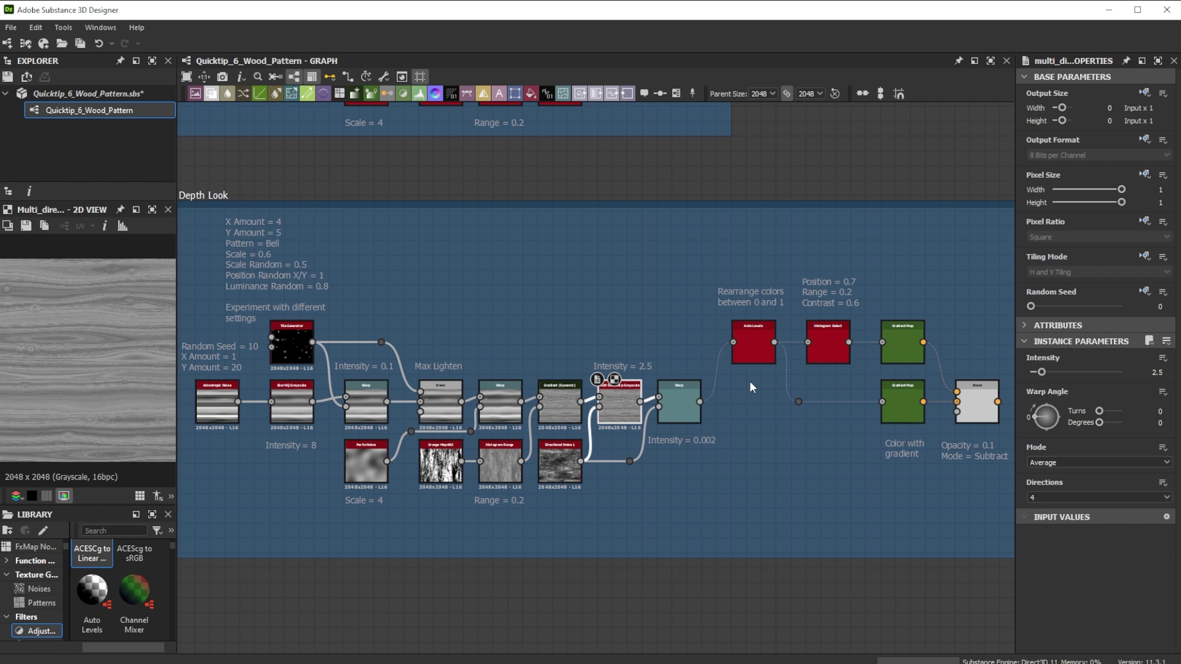
Preview the Histogram Select, Auto Levels and Warp outputs in turn, ending on Histogram Select.
{"action": "double_click", "coordinate": [825, 337]}
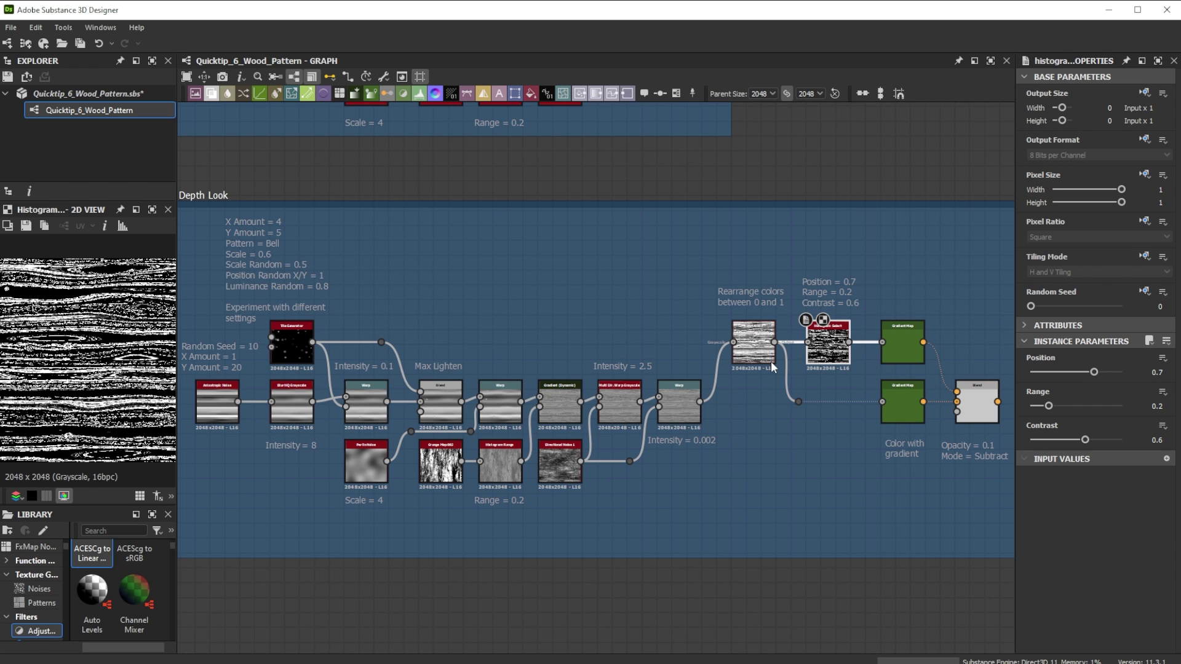
{"action": "double_click", "coordinate": [751, 343]}
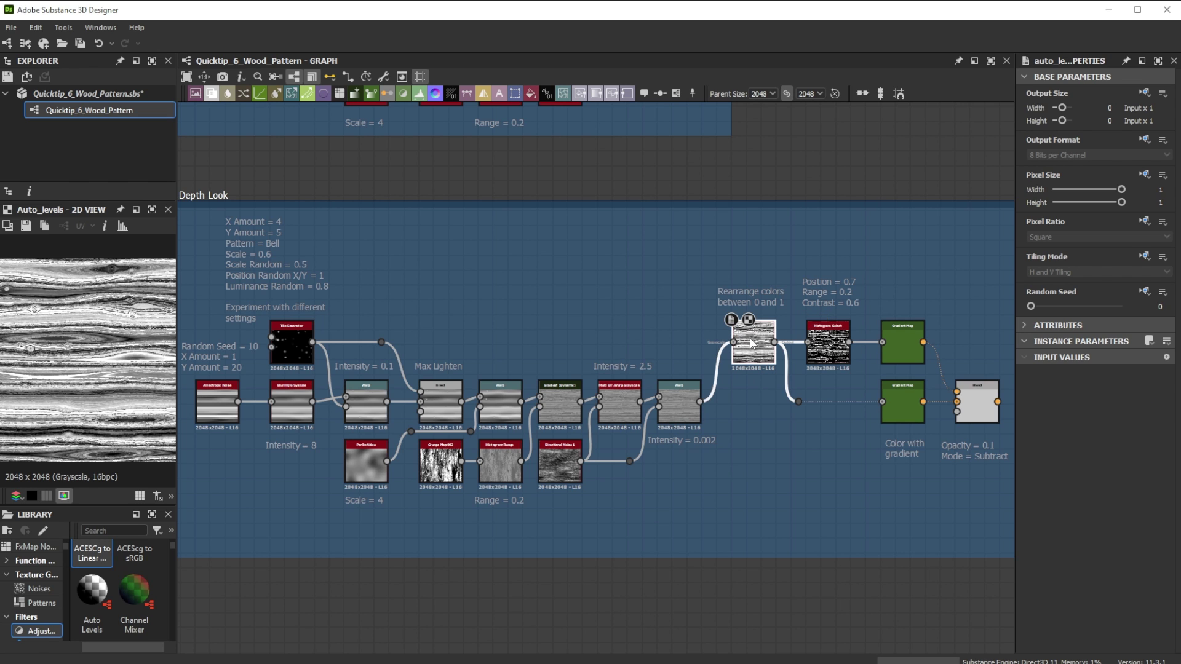
{"action": "double_click", "coordinate": [679, 403]}
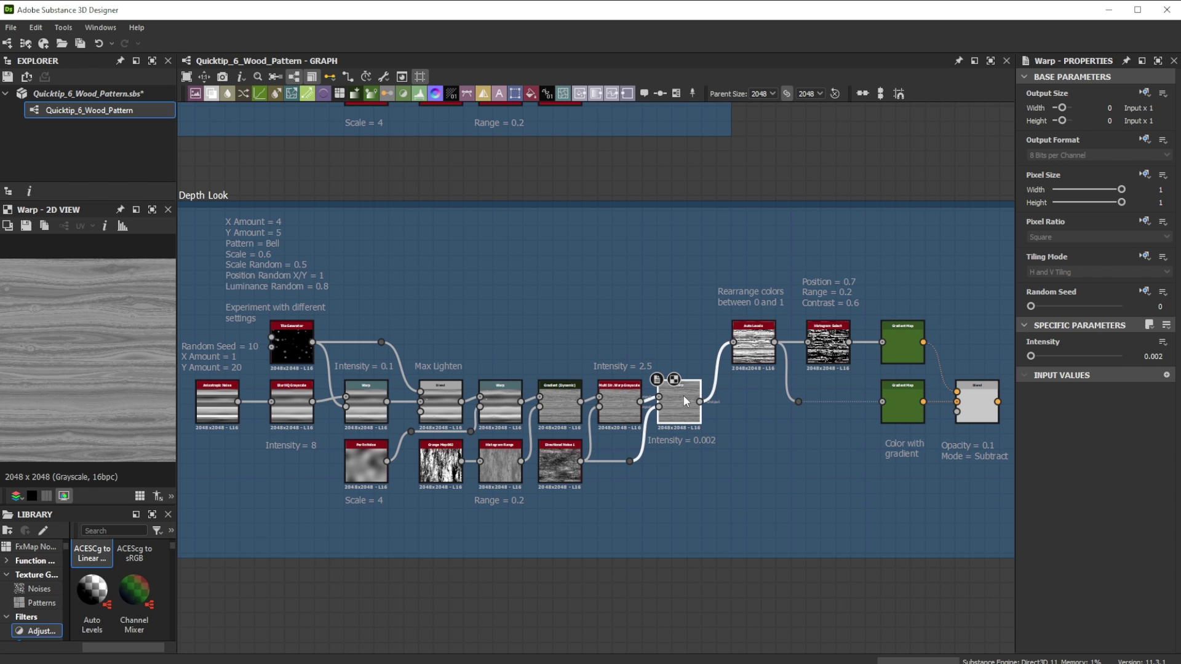
{"action": "double_click", "coordinate": [751, 343]}
{"action": "double_click", "coordinate": [830, 350]}
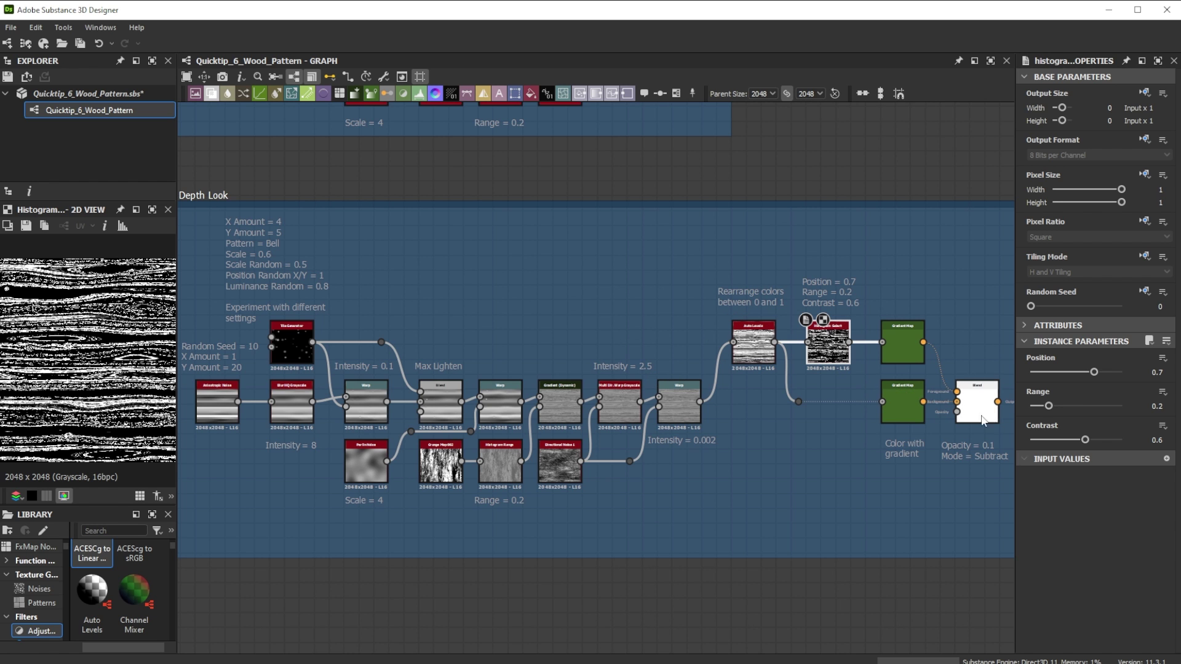
Test a wider histogram Range, undo it, then try dropping Contrast to 0.
{"action": "left_click_drag", "start_coordinate": [1049, 407], "coordinate": [1101, 374]}
{"action": "key", "text": "ctrl+z"}
{"action": "key", "text": "ctrl+z"}
{"action": "left_click_drag", "start_coordinate": [1084, 439], "coordinate": [1008, 446]}
Revert the Contrast test, preview the final brown wood texture, and set subtract blend opacity to 0.2.
{"action": "key", "text": "ctrl+z"}
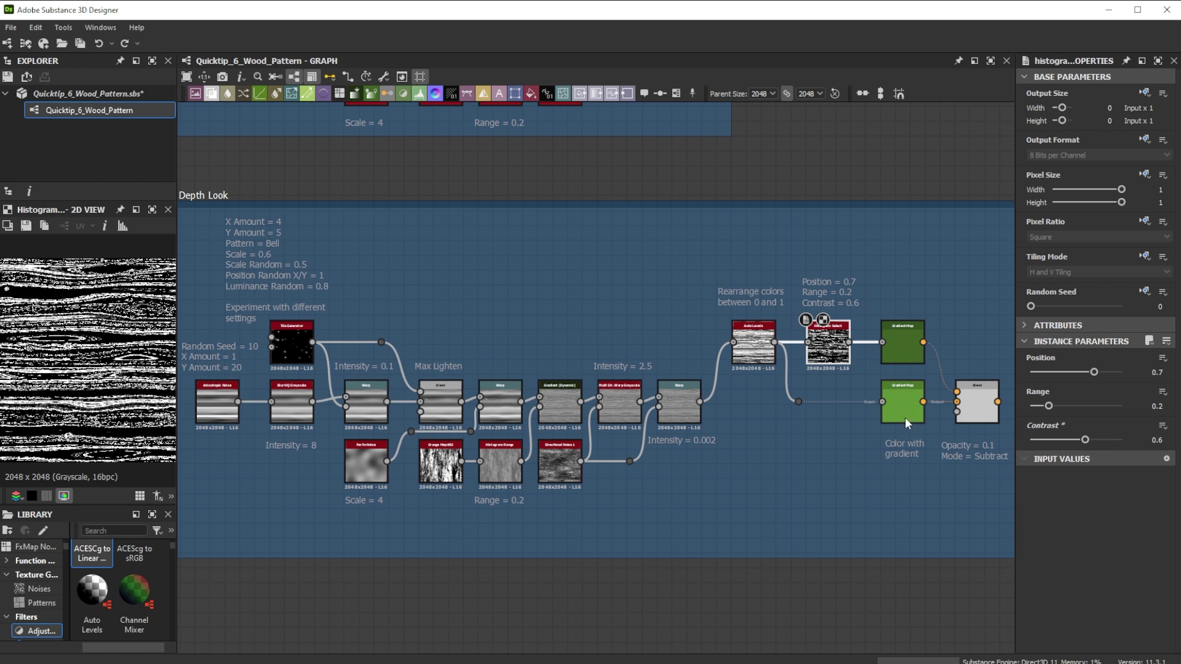
{"action": "left_click", "coordinate": [907, 342]}
{"action": "double_click", "coordinate": [972, 408]}
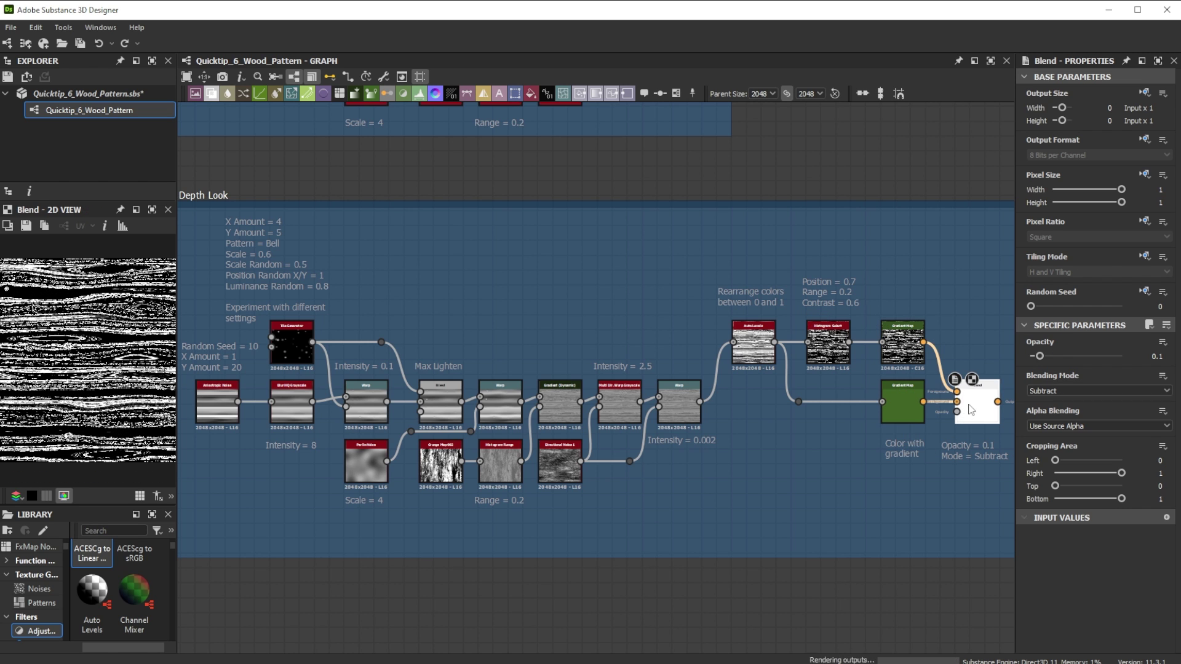
{"action": "left_click", "coordinate": [901, 400]}
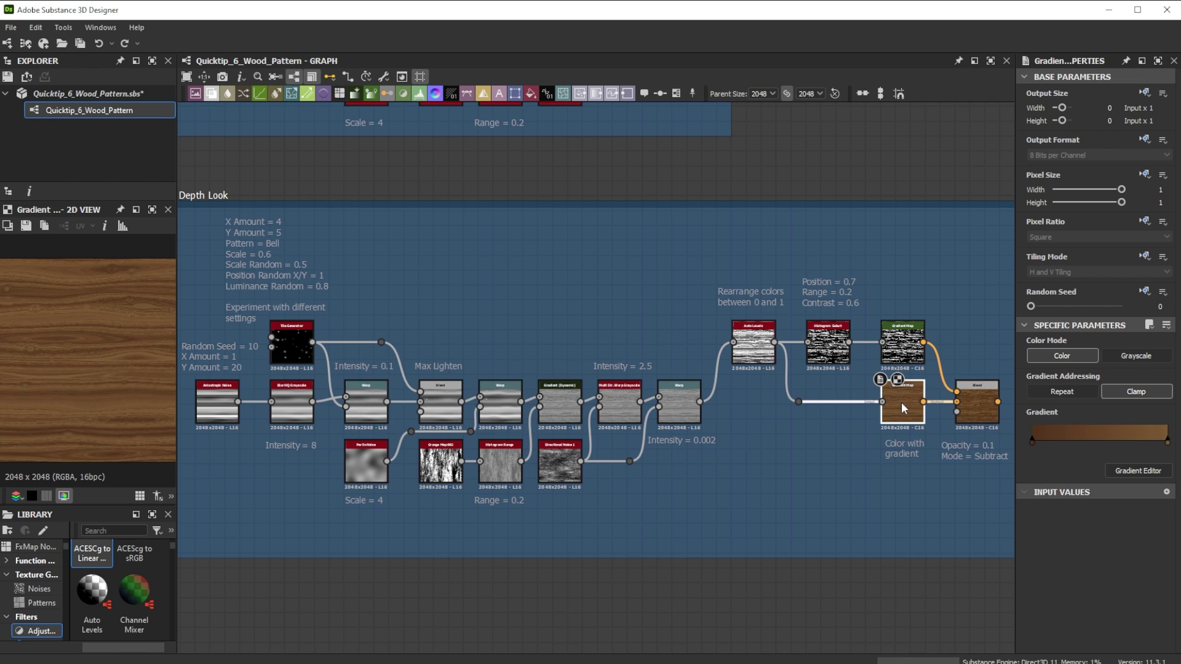
{"action": "double_click", "coordinate": [968, 401]}
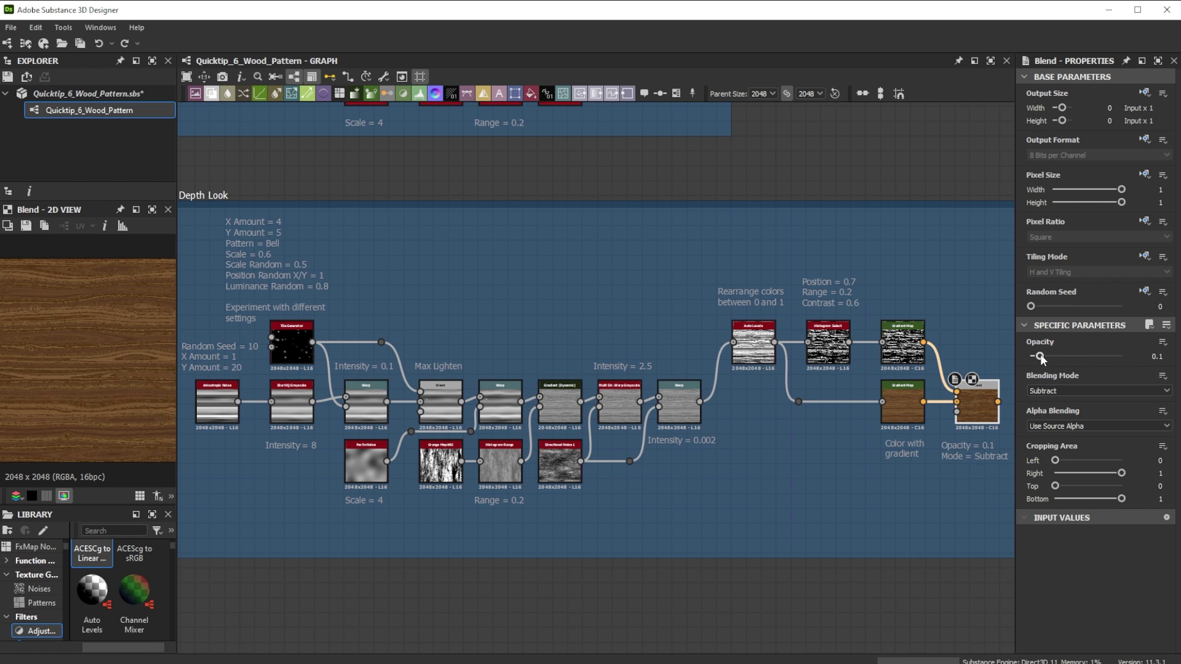
{"action": "mouse_move", "coordinate": [1039, 356]}
{"action": "left_mouse_down"}
{"action": "mouse_move", "coordinate": [1069, 356]}
{"action": "mouse_move", "coordinate": [1049, 357]}
{"action": "left_mouse_up"}
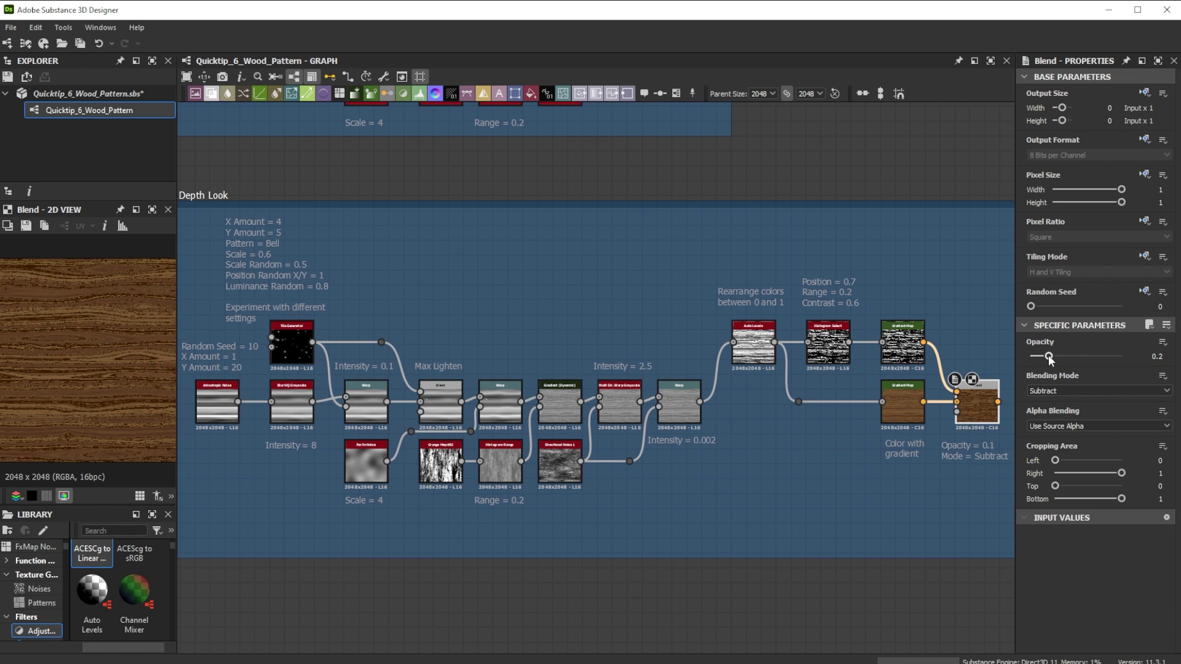
{"action": "double_click", "coordinate": [1154, 356]}
Trial a graph Random Seed of 10, revert it to 0, then adjust the first Warp's intensity.
{"action": "left_click", "coordinate": [964, 179]}
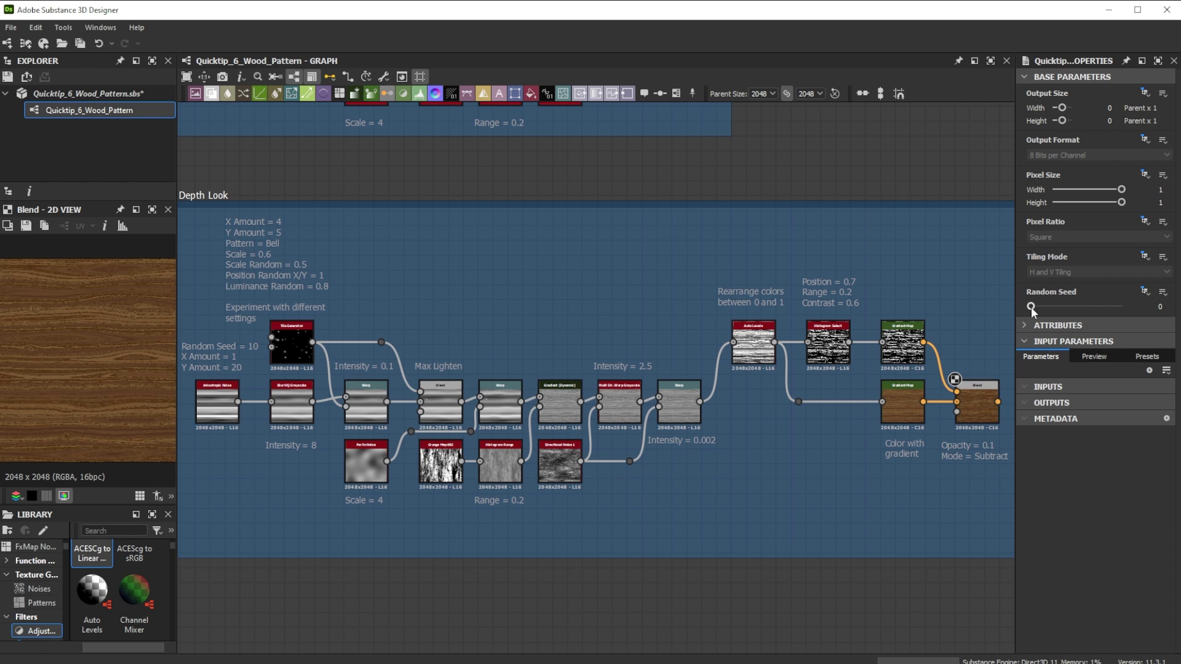
{"action": "left_click_drag", "start_coordinate": [1031, 306], "coordinate": [1122, 306]}
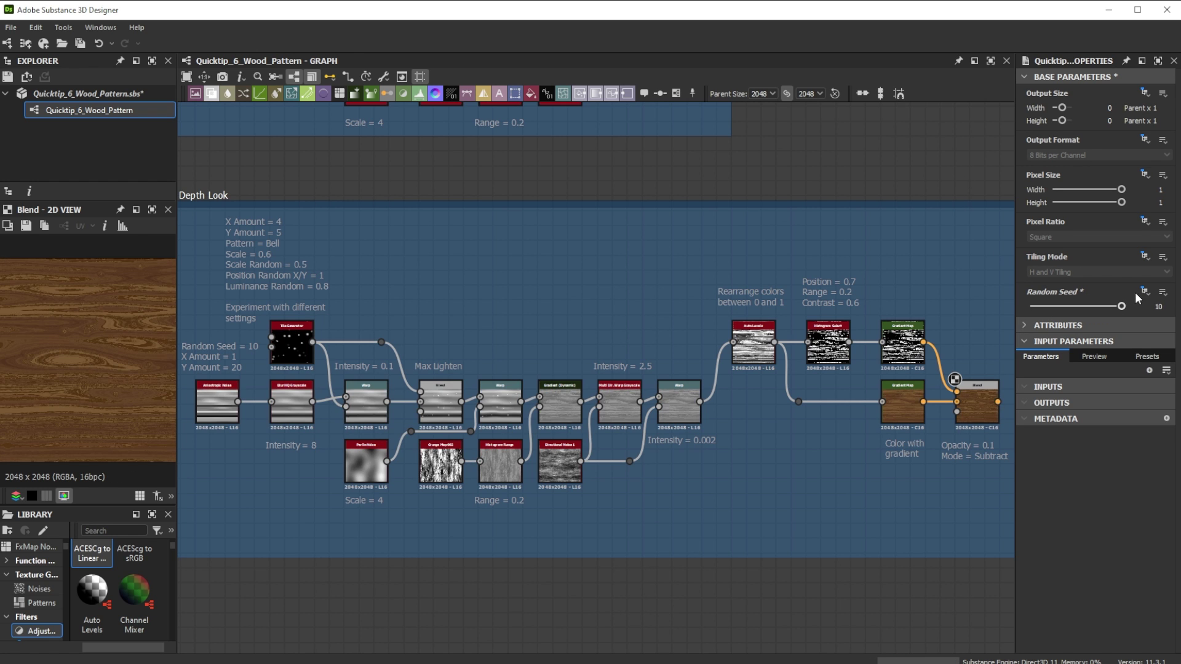
{"action": "key", "text": "ctrl+z"}
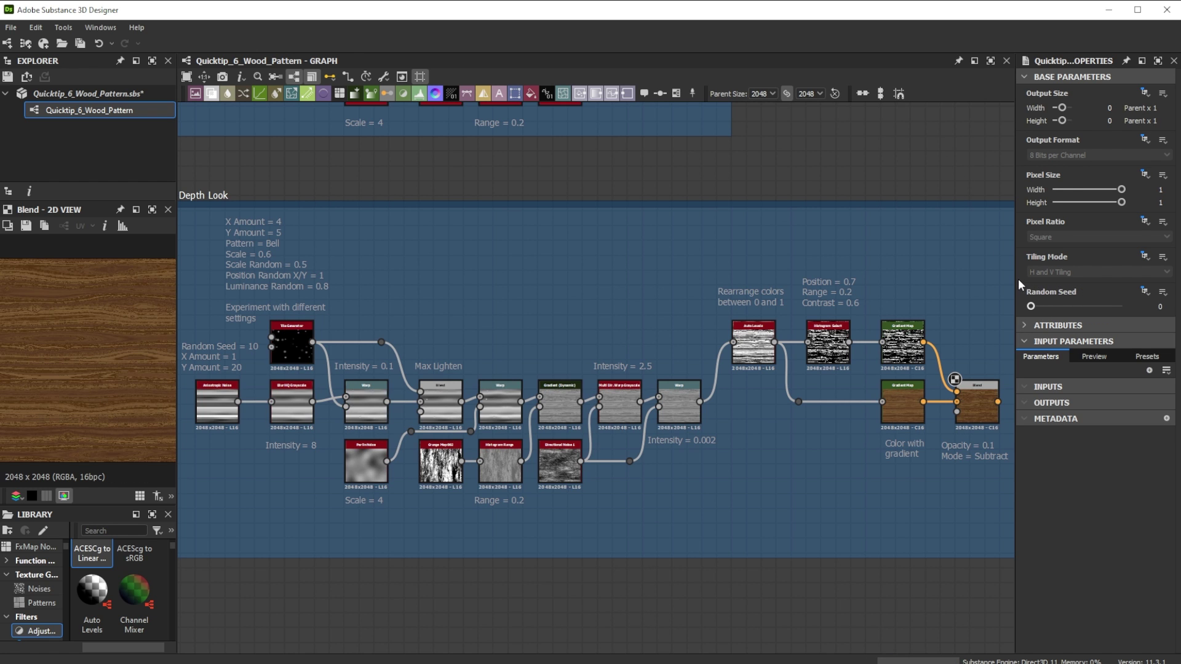
{"action": "left_click", "coordinate": [366, 403]}
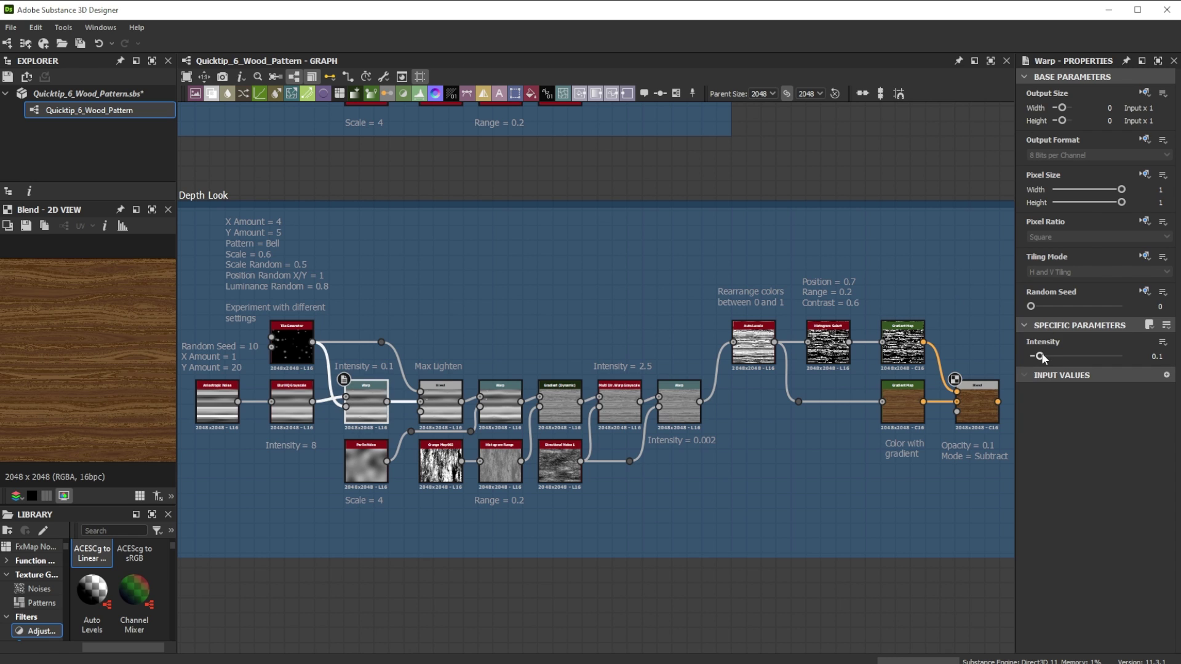
{"action": "left_click", "coordinate": [1042, 357]}
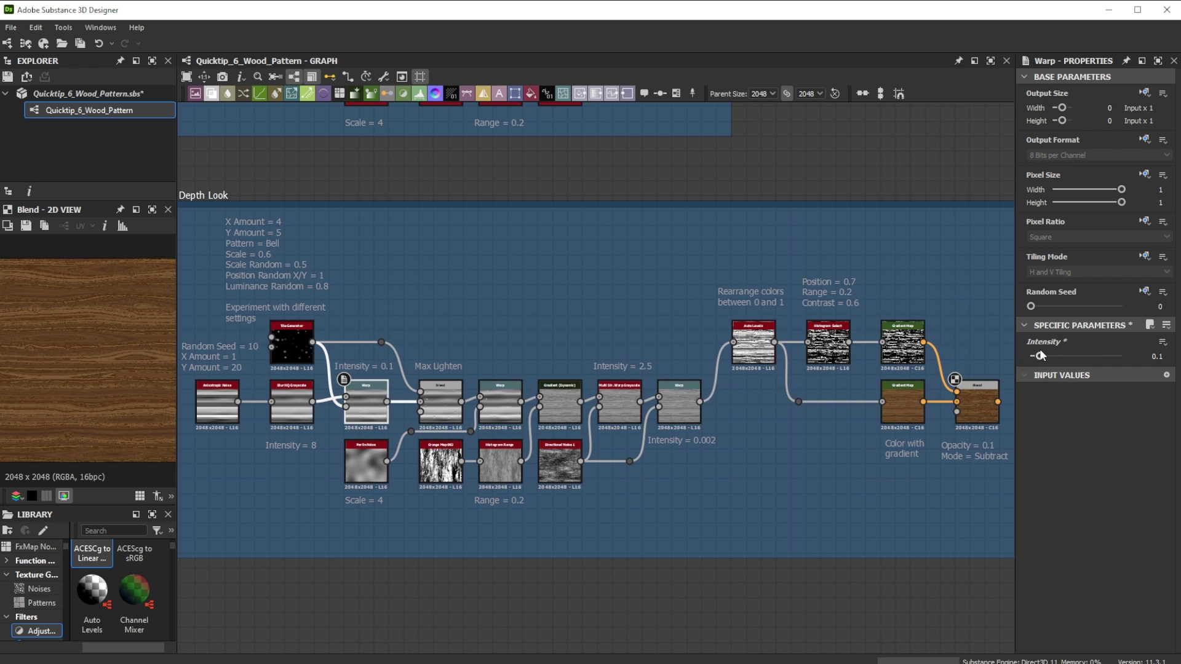